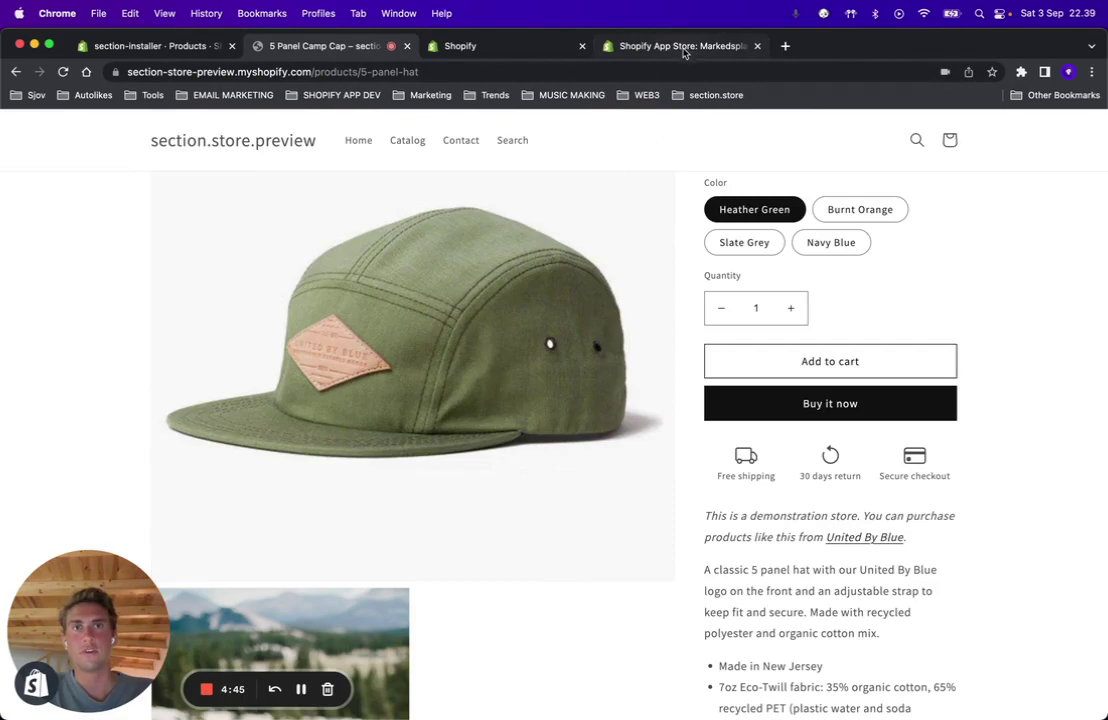
- Leave the 5 Panel Camp Cap product page for the Shopify App Store tab
{"action": "left_click", "coordinate": [688, 46]}
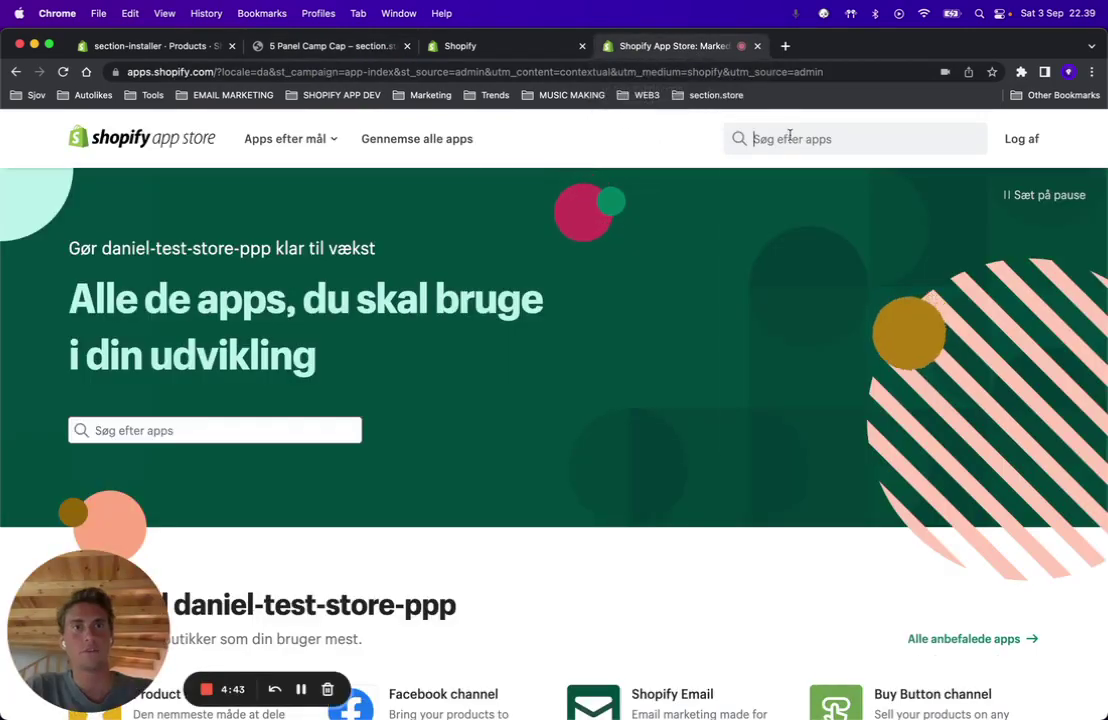
- Search the App Store for 'section store' and add the Section Store: Theme sections app
{"action": "left_click", "coordinate": [788, 138]}
{"action": "type", "text": "section store"}
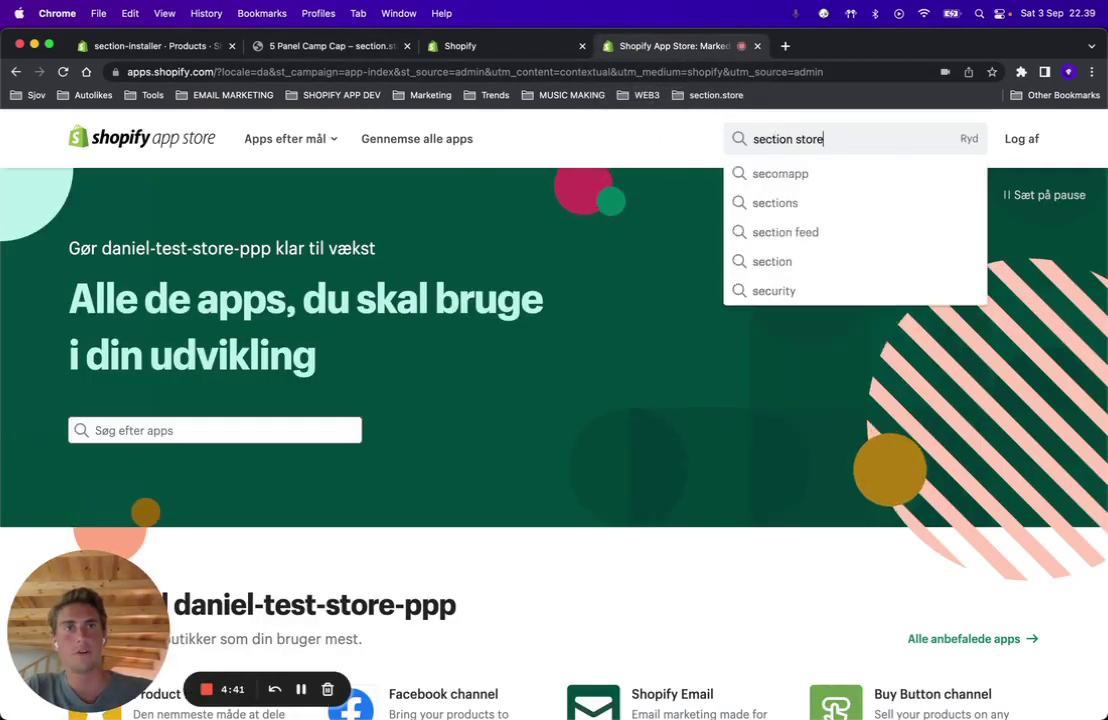
{"action": "key", "text": "Return"}
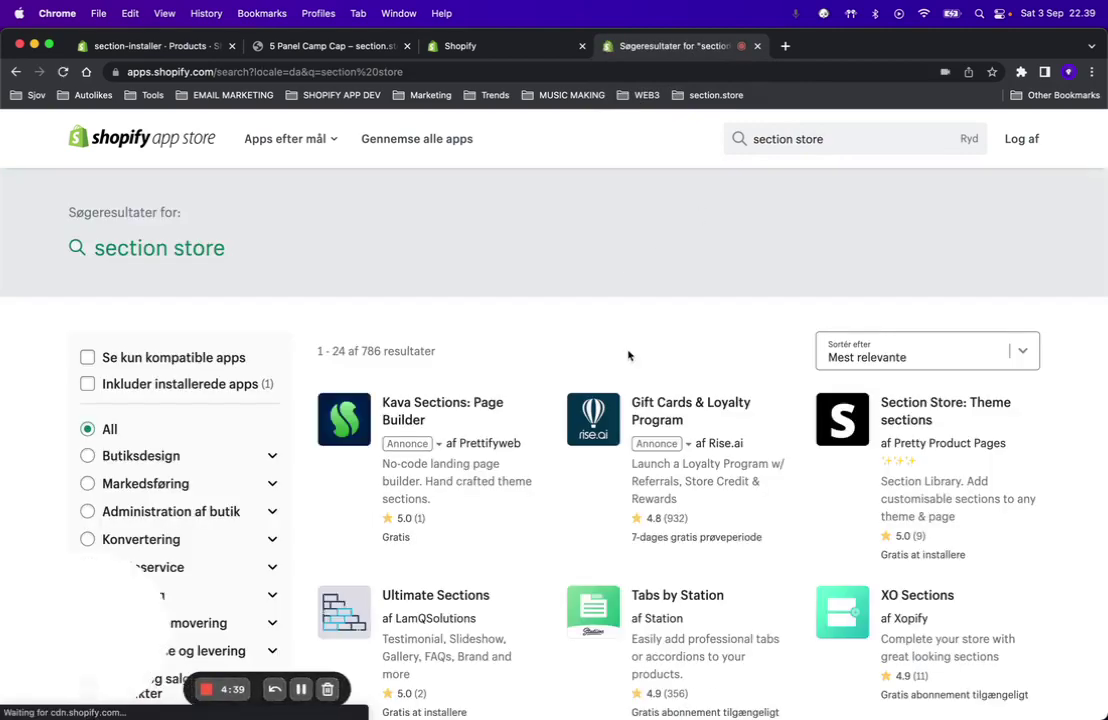
{"action": "scroll", "coordinate": [700, 330], "scroll_direction": "down", "scroll_amount": 5}
{"action": "left_click", "coordinate": [846, 268]}
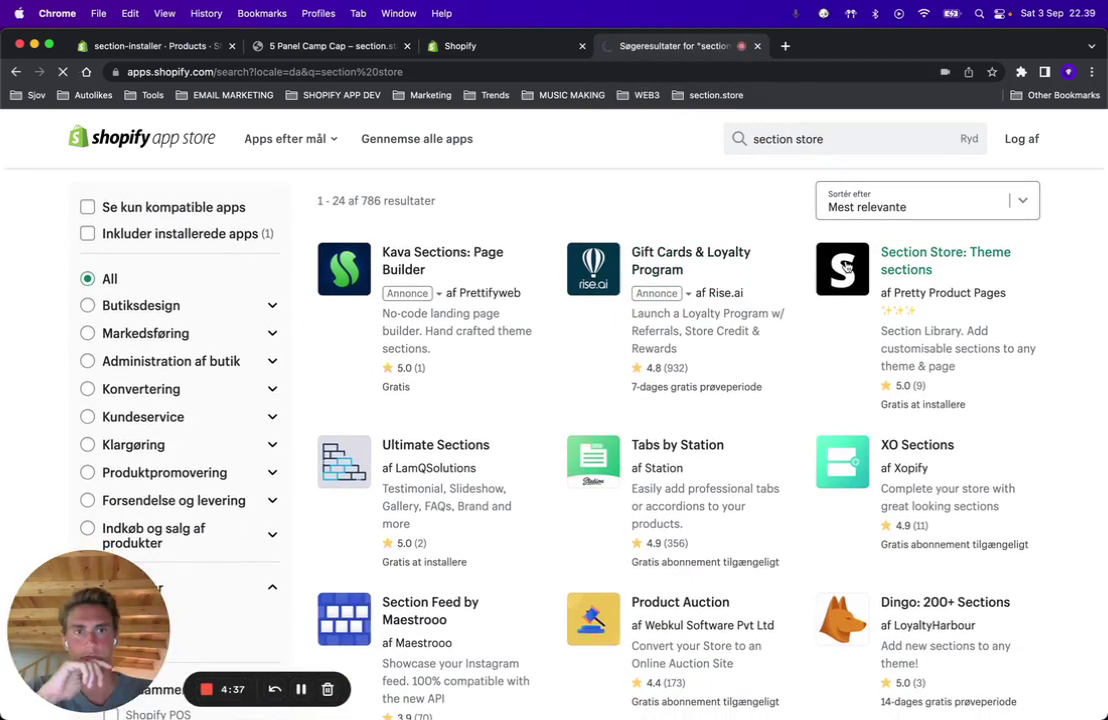
{"action": "scroll", "coordinate": [307, 383], "scroll_direction": "down", "scroll_amount": 3}
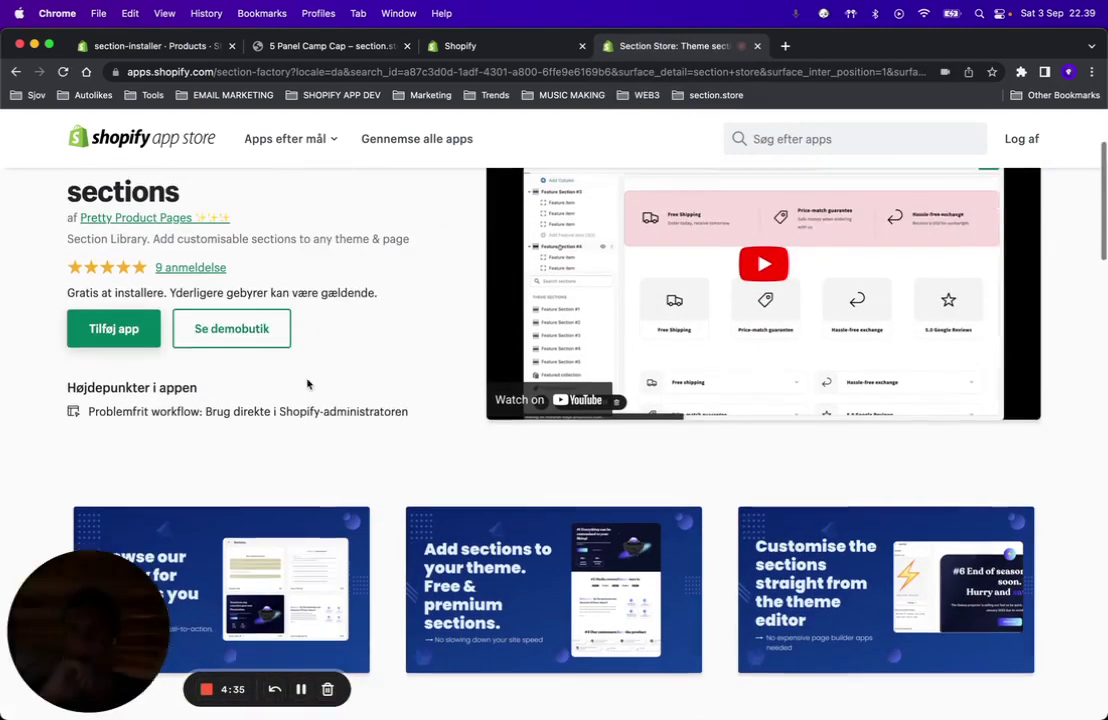
{"action": "left_click", "coordinate": [157, 320]}
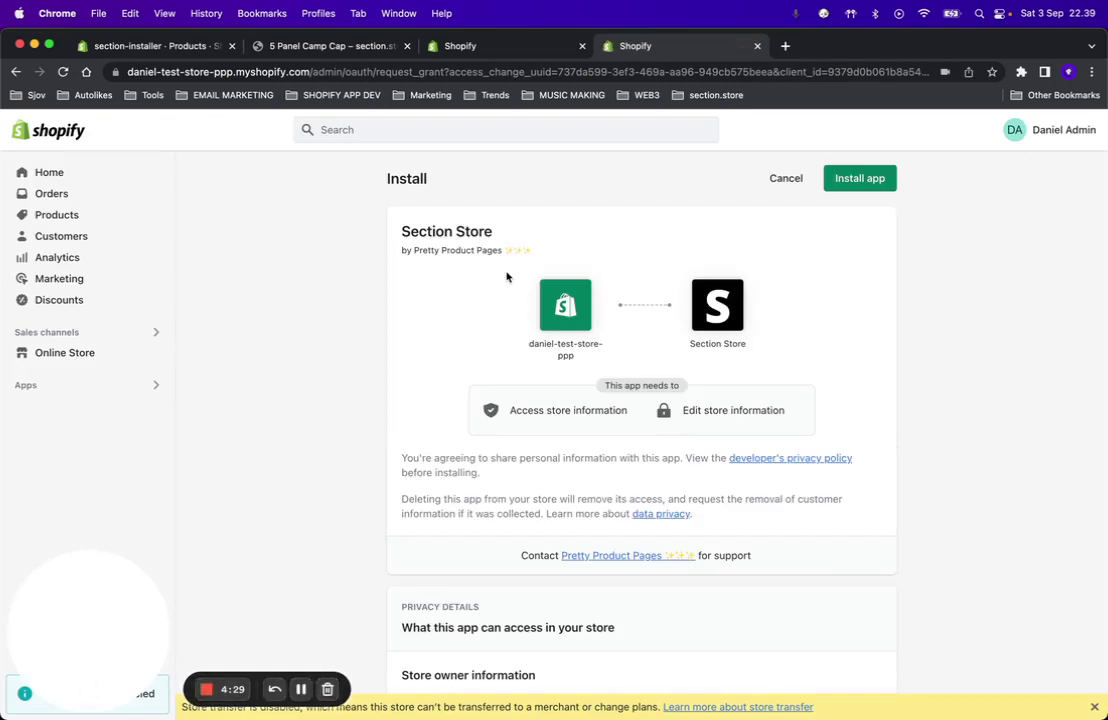
- Confirm the install permissions so Section Store is installed and its home page opens
{"action": "left_click", "coordinate": [848, 185]}
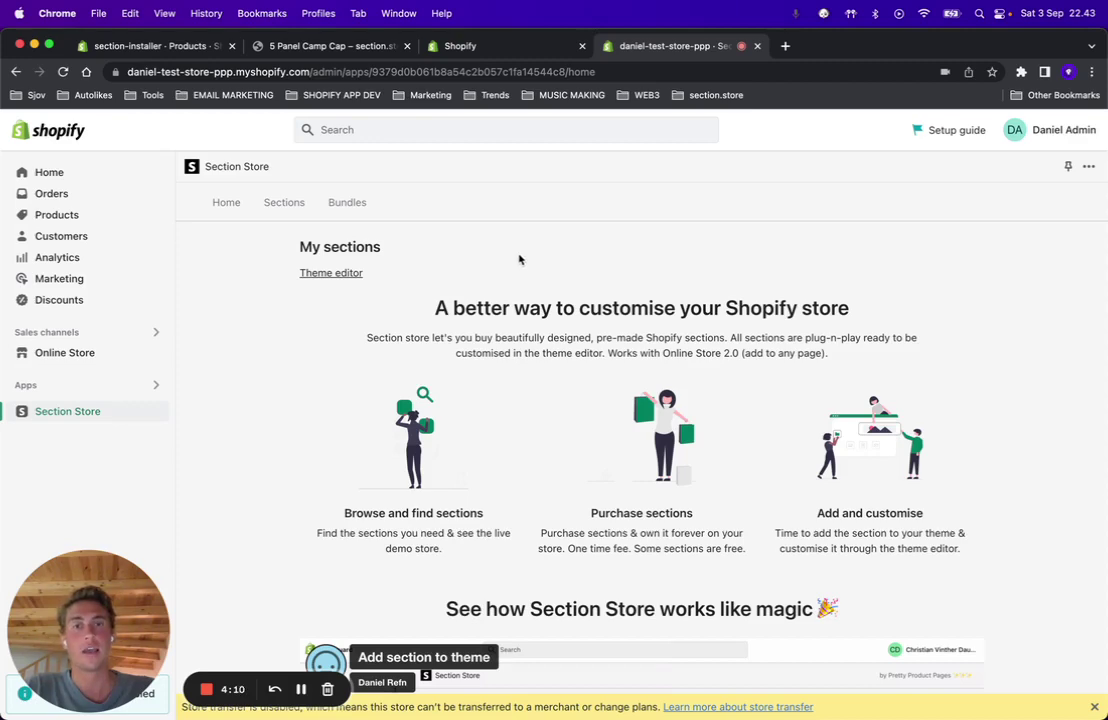
{"action": "scroll", "coordinate": [519, 260], "scroll_direction": "down", "scroll_amount": 1}
{"action": "scroll", "coordinate": [519, 260], "scroll_direction": "up", "scroll_amount": 1}
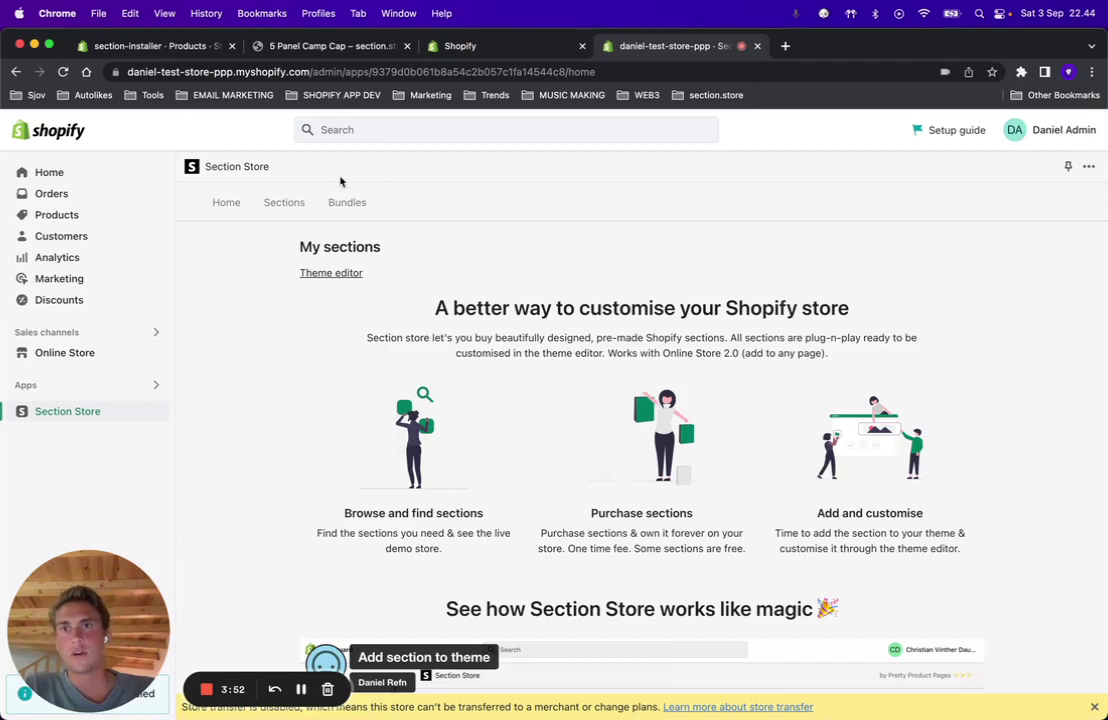
- Browse all sections and open the free Trust badges (below buy buttons) section page
{"action": "left_click", "coordinate": [284, 202]}
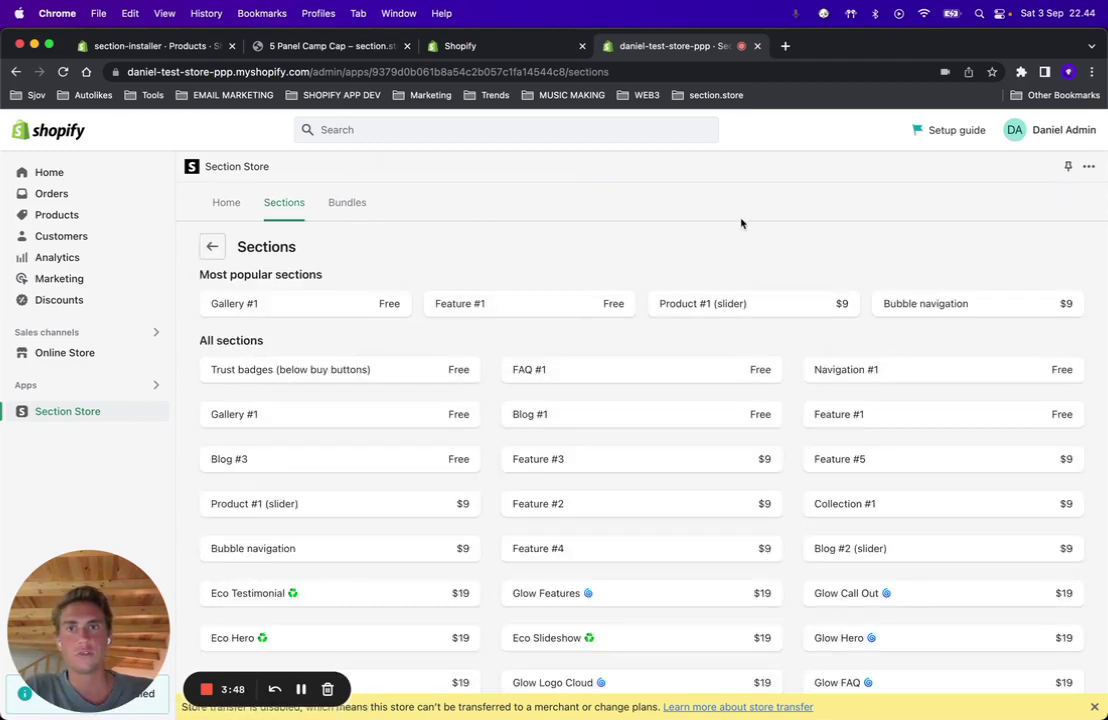
{"action": "scroll", "coordinate": [741, 223], "scroll_direction": "down", "scroll_amount": 5}
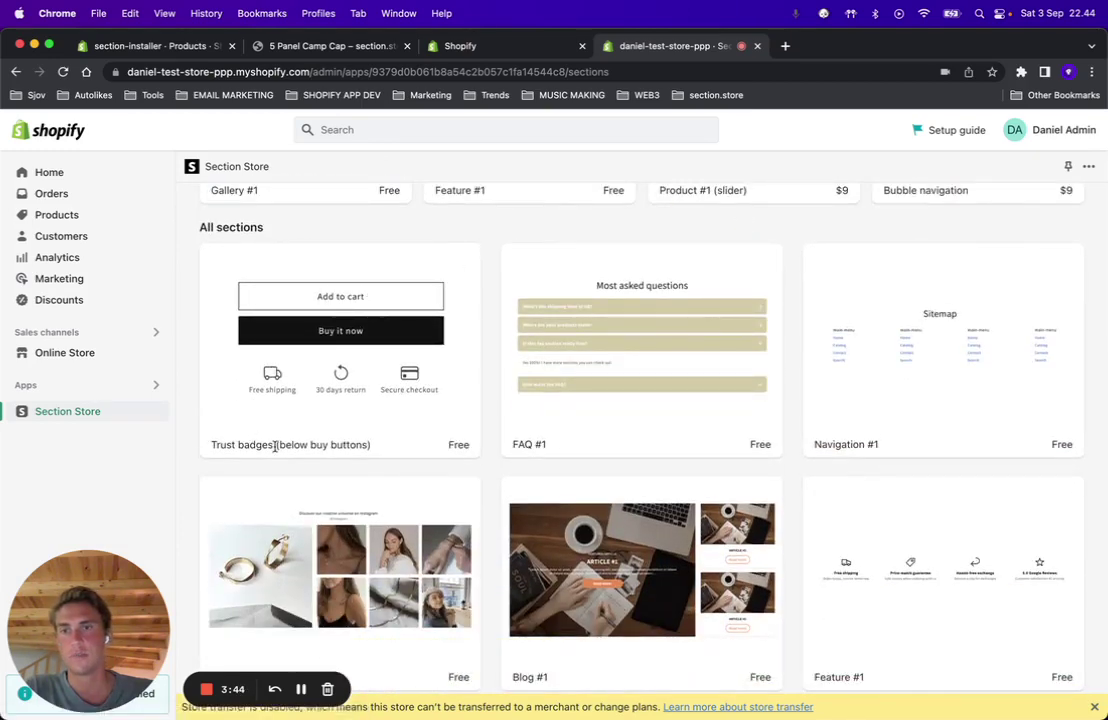
{"action": "left_click_drag", "start_coordinate": [275, 445], "coordinate": [368, 447]}
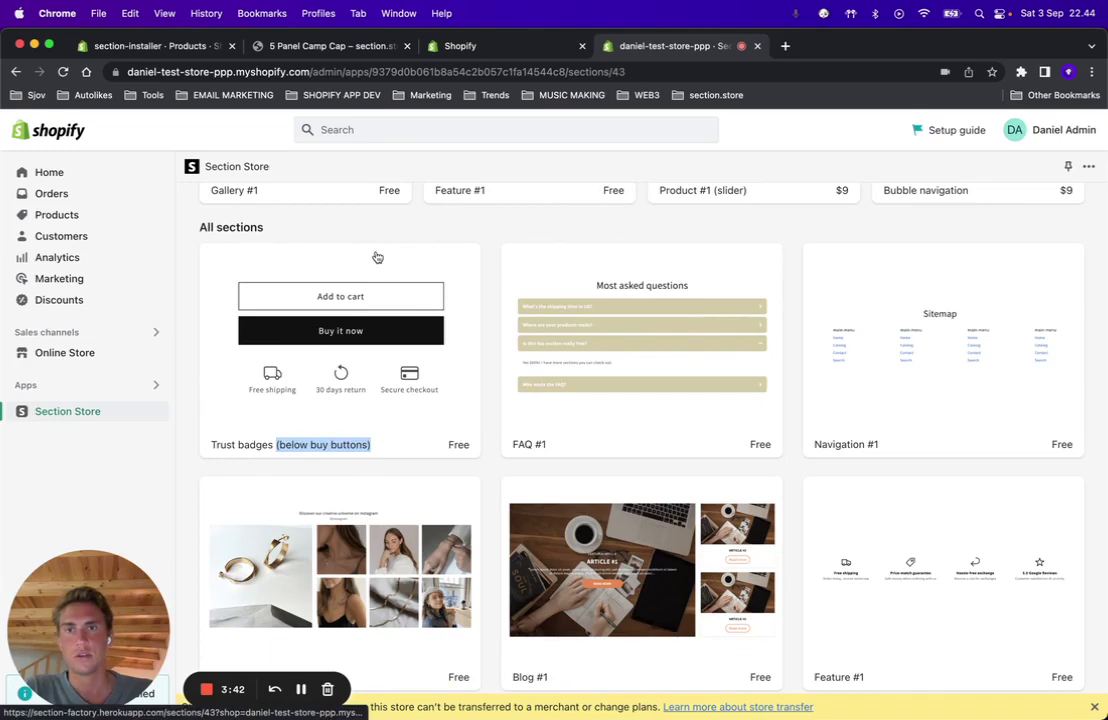
{"action": "left_click", "coordinate": [376, 255]}
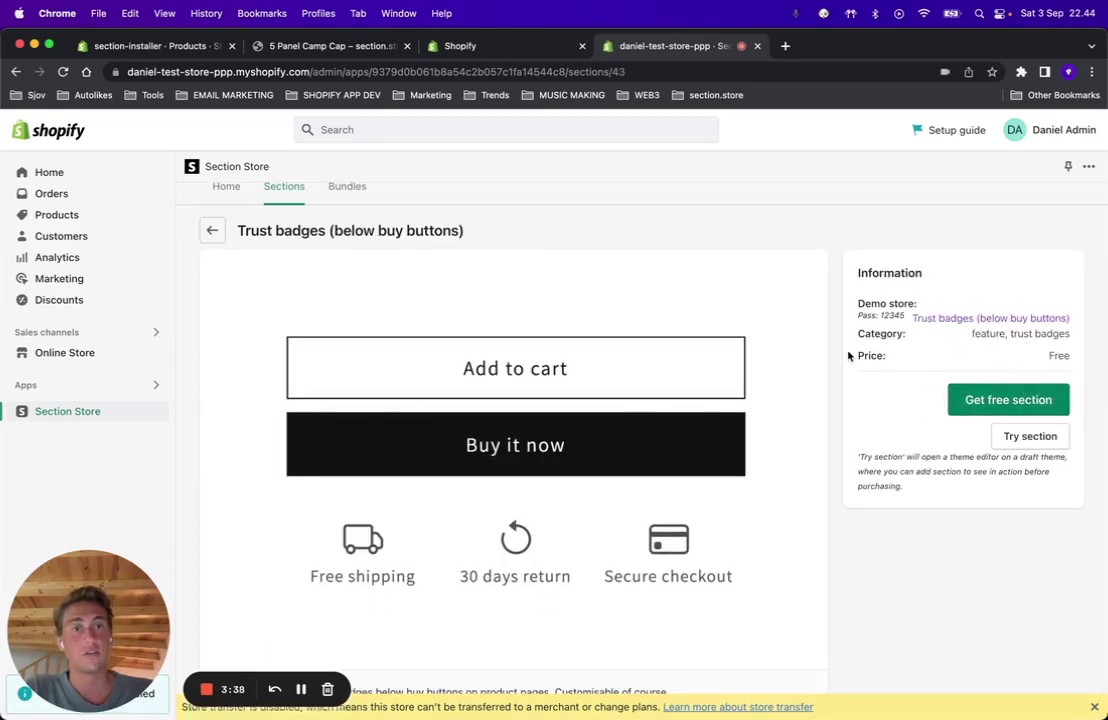
{"action": "left_click_drag", "start_coordinate": [849, 358], "coordinate": [885, 354]}
{"action": "left_click_drag", "start_coordinate": [1065, 360], "coordinate": [1075, 364]}
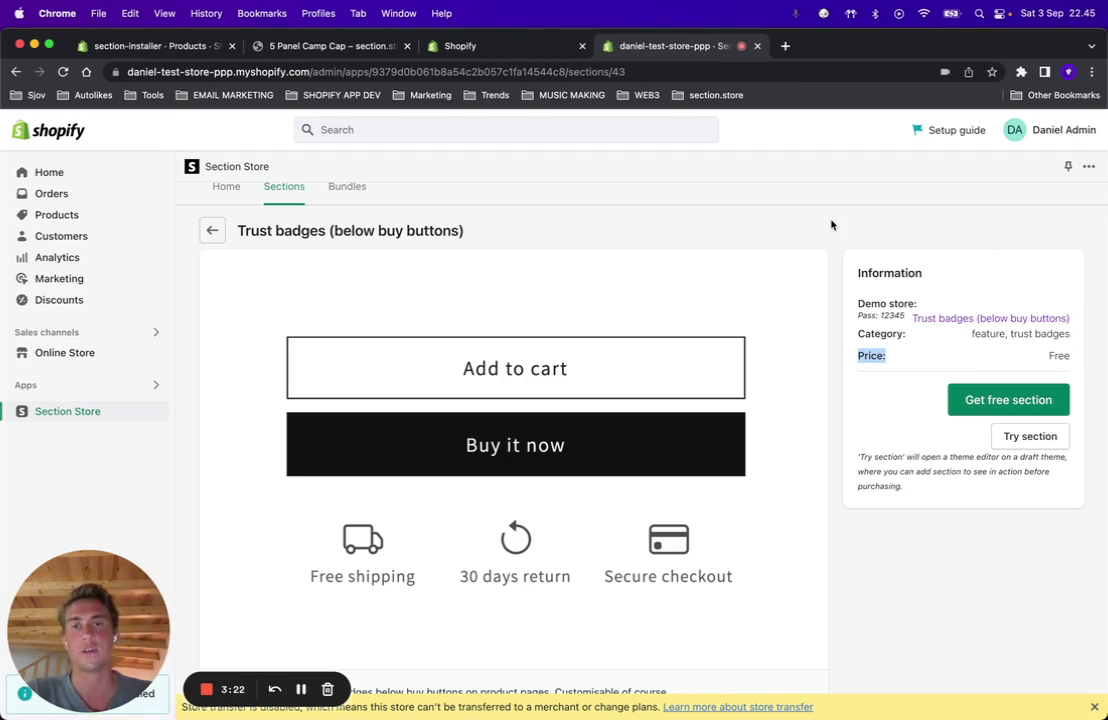
- Claim the free Trust badges section and add it to the Dawn (Live) theme
{"action": "left_click", "coordinate": [969, 397]}
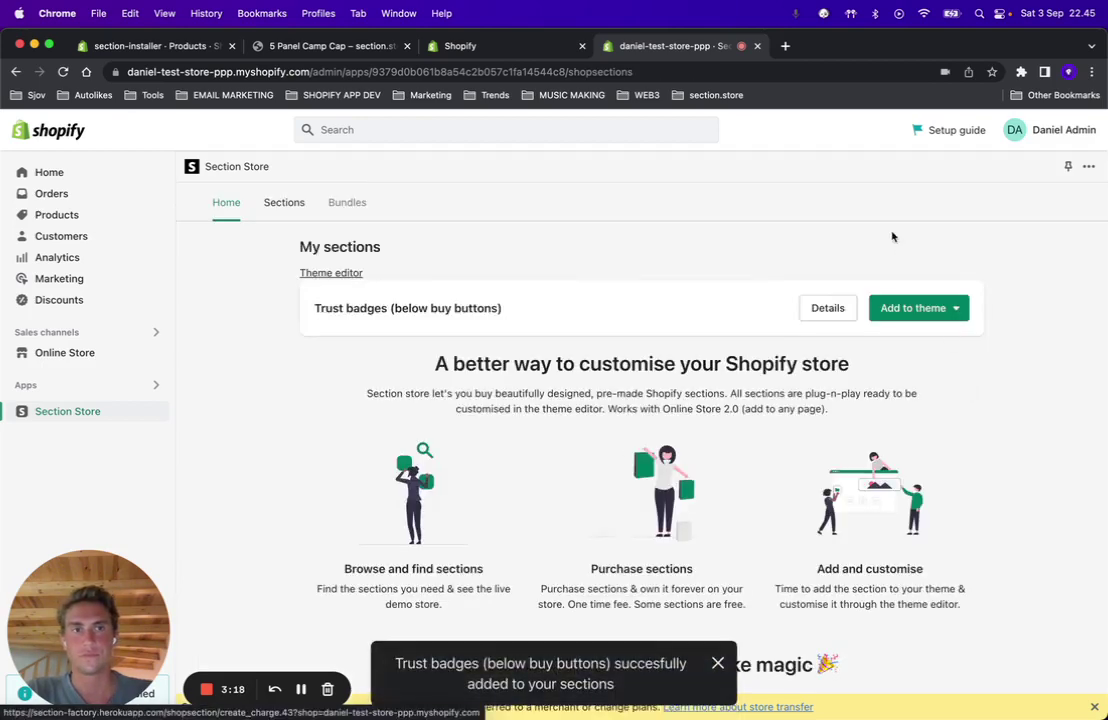
{"action": "left_click", "coordinate": [917, 309]}
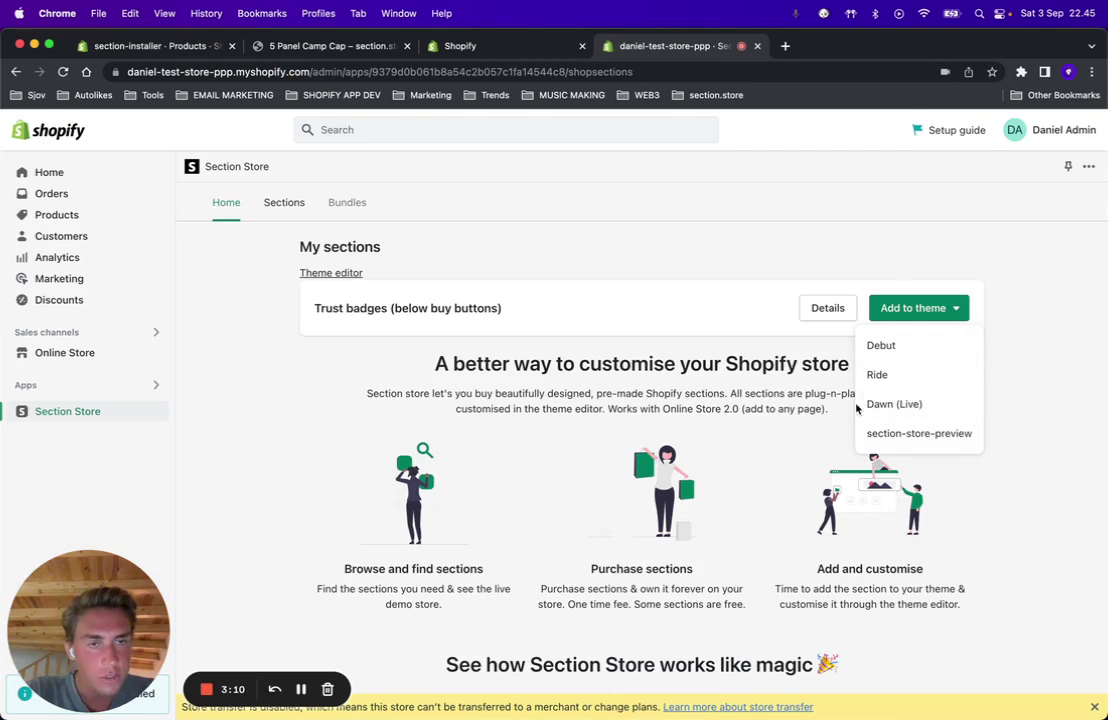
{"action": "left_click", "coordinate": [917, 408]}
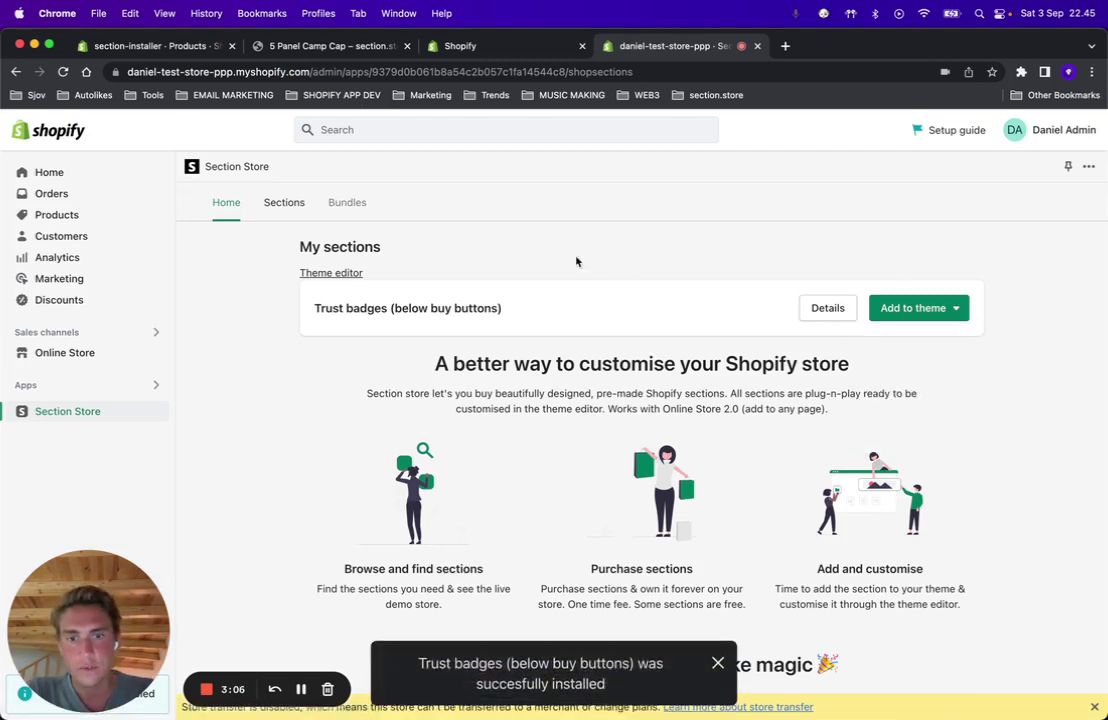
- Open the Dawn theme editor on the Products > Default product template
{"action": "left_click", "coordinate": [331, 274]}
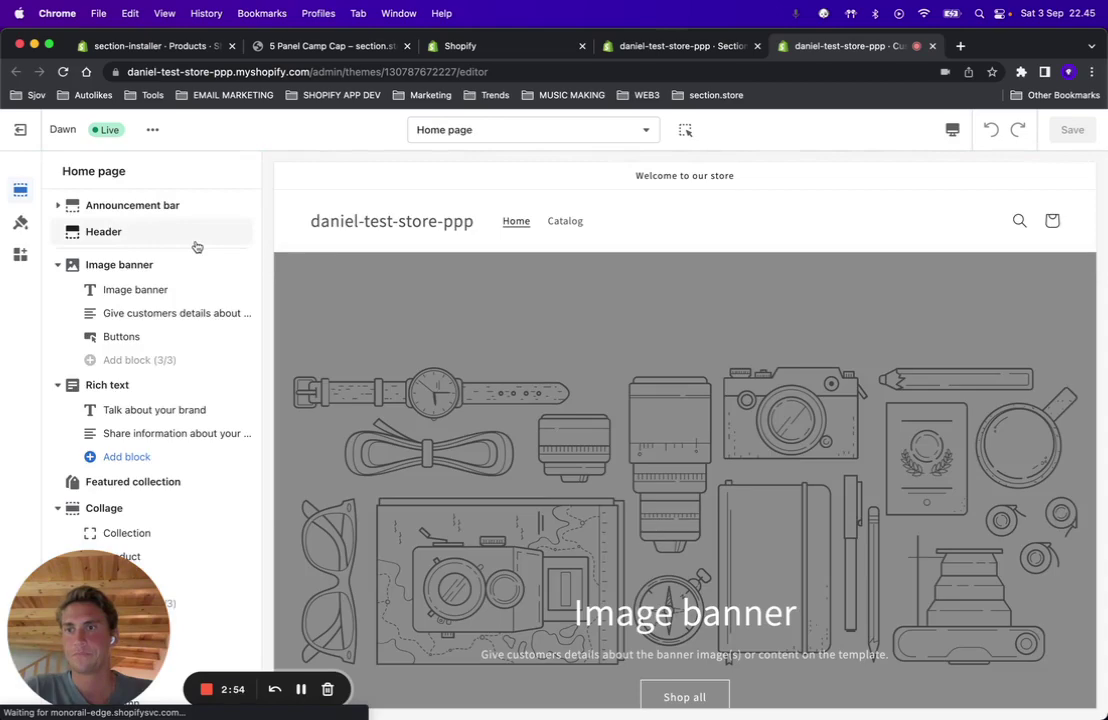
{"action": "scroll", "coordinate": [197, 247], "scroll_direction": "down", "scroll_amount": 3}
{"action": "left_click_drag", "start_coordinate": [104, 605], "coordinate": [329, 565]}
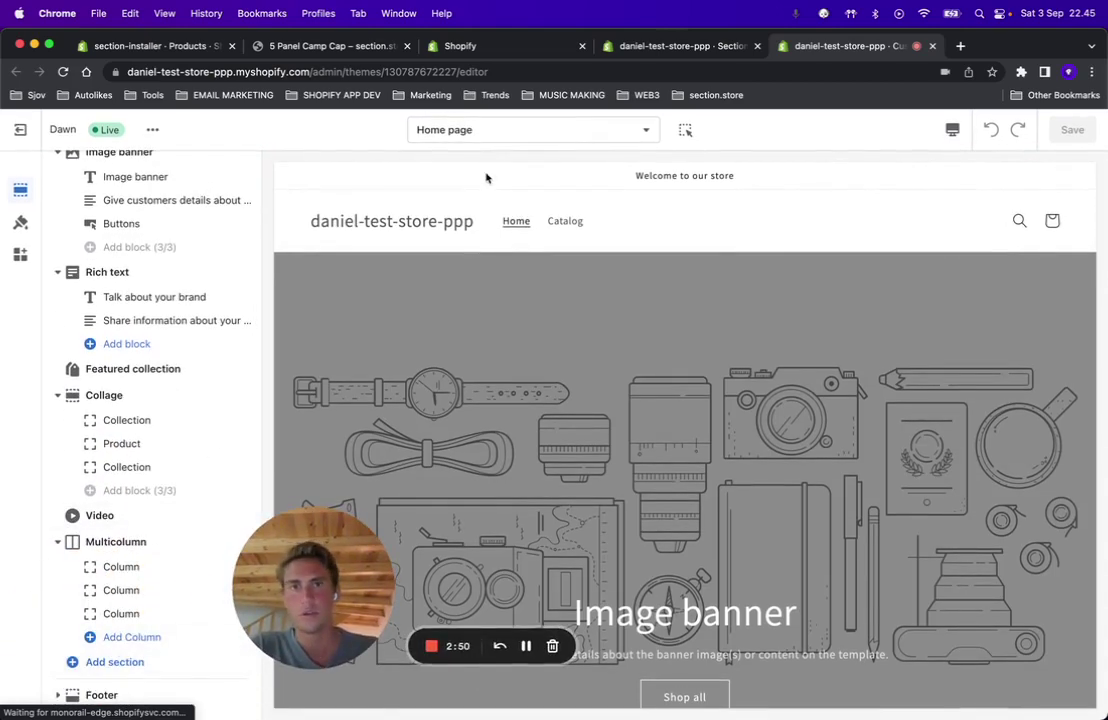
{"action": "left_click", "coordinate": [490, 133]}
{"action": "left_click", "coordinate": [465, 243]}
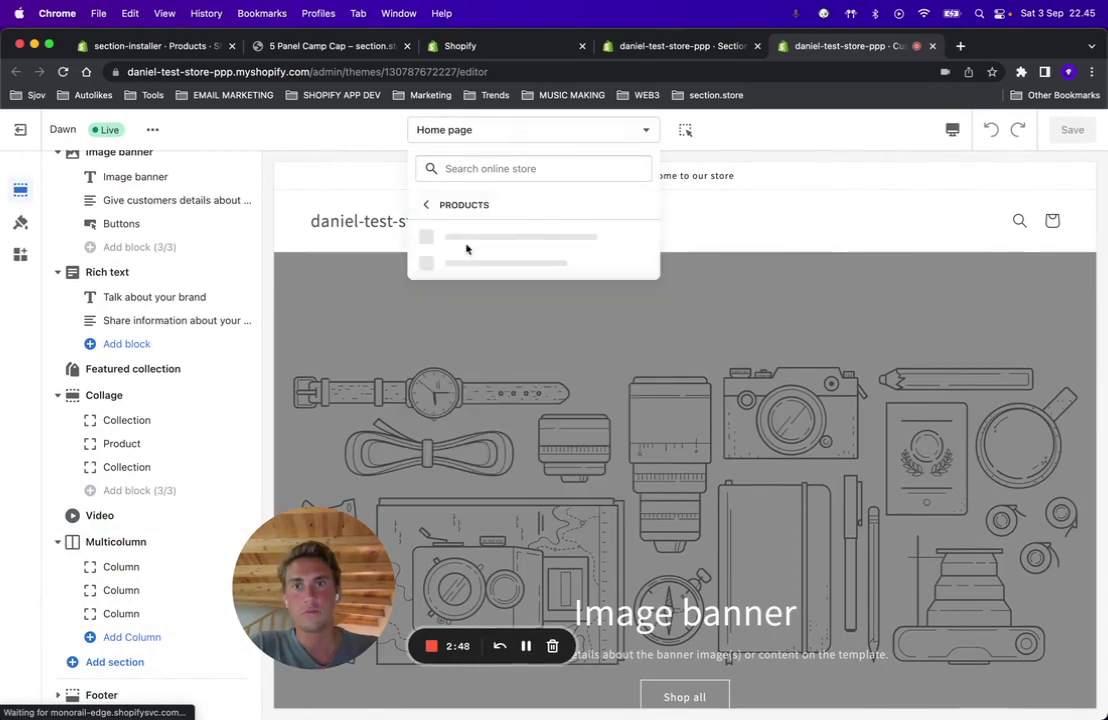
{"action": "left_click", "coordinate": [486, 240]}
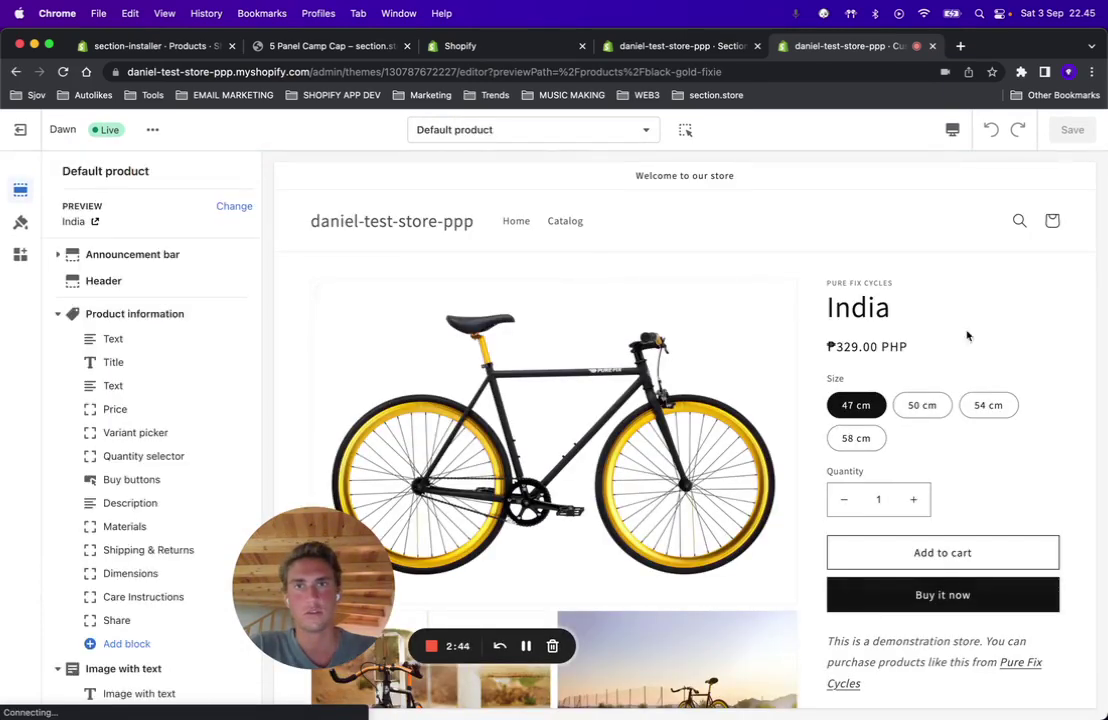
- Add the SS - Trust badges section, found by searching 'trust', to the product template
{"action": "scroll", "coordinate": [153, 451], "scroll_direction": "down", "scroll_amount": 5}
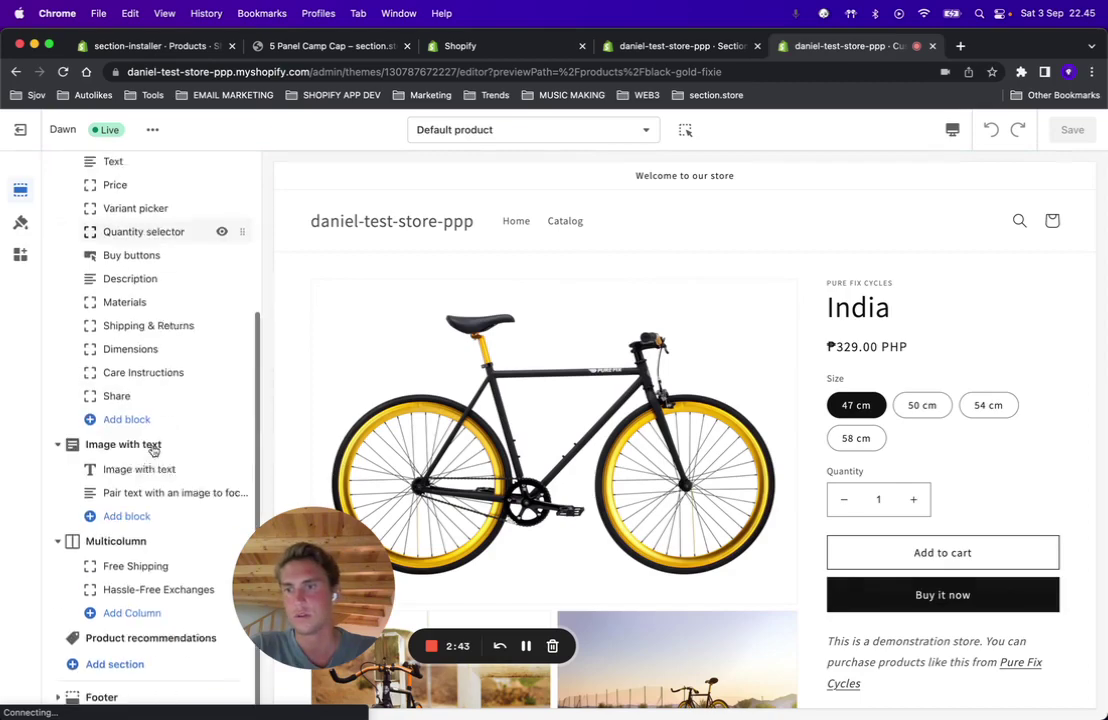
{"action": "left_click", "coordinate": [96, 663]}
{"action": "left_click_drag", "start_coordinate": [303, 551], "coordinate": [77, 580]}
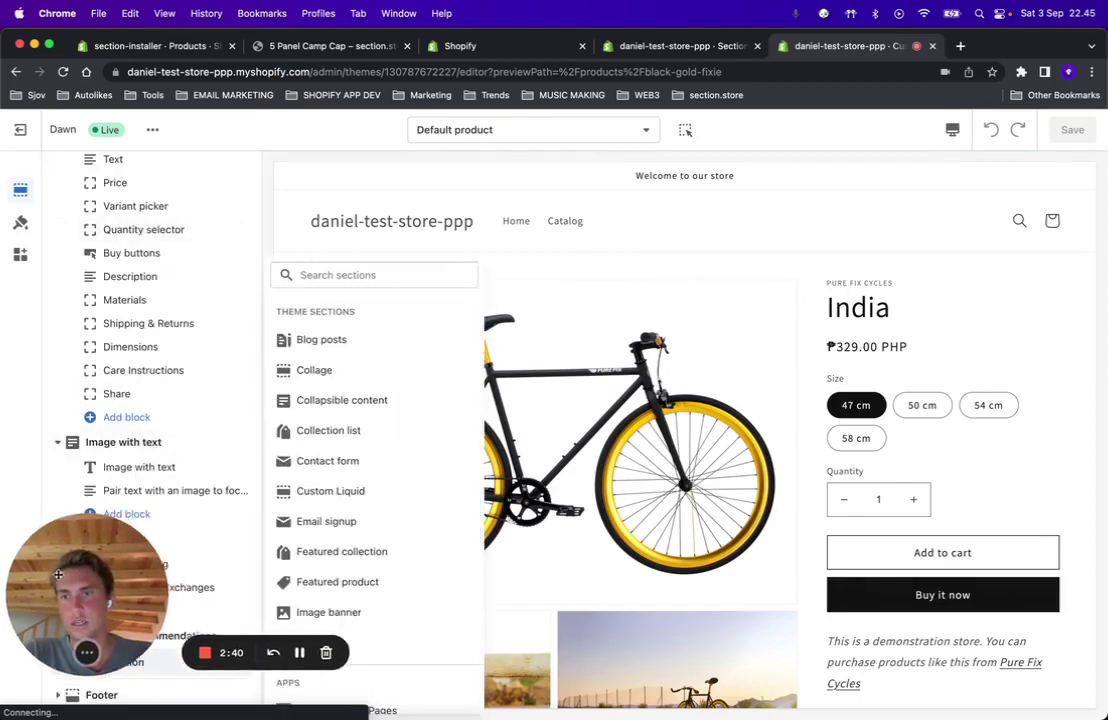
{"action": "type", "text": "trust"}
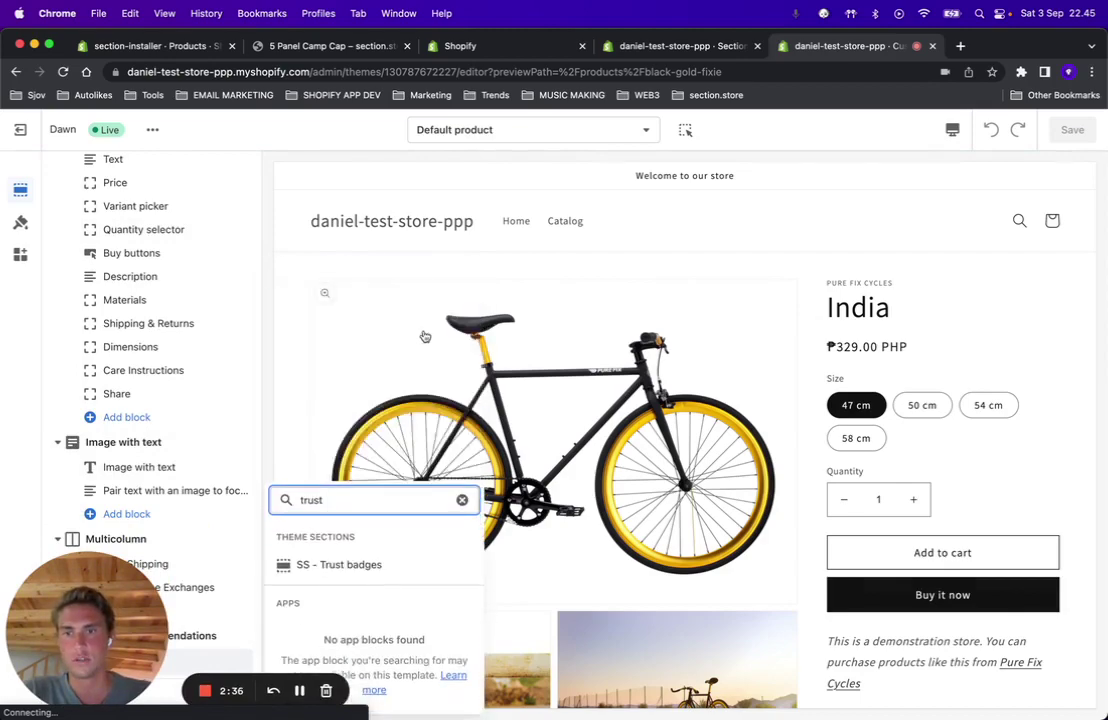
{"action": "left_click", "coordinate": [339, 566]}
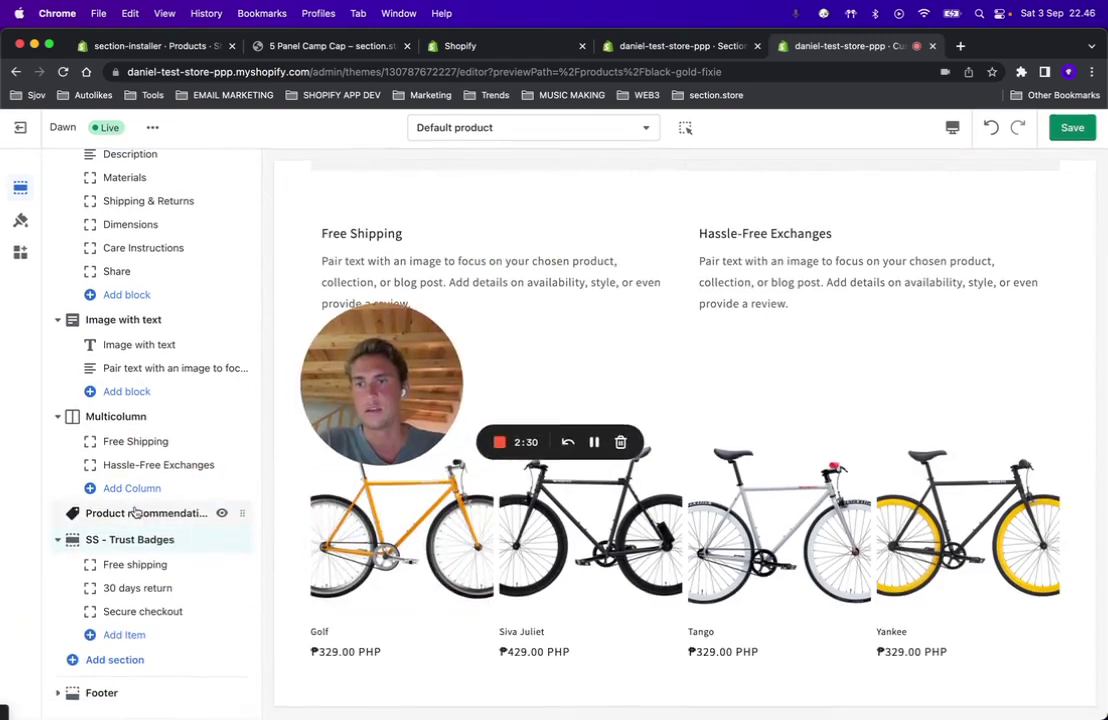
- Save the product template with the newly added Trust Badges section
{"action": "left_click", "coordinate": [130, 565]}
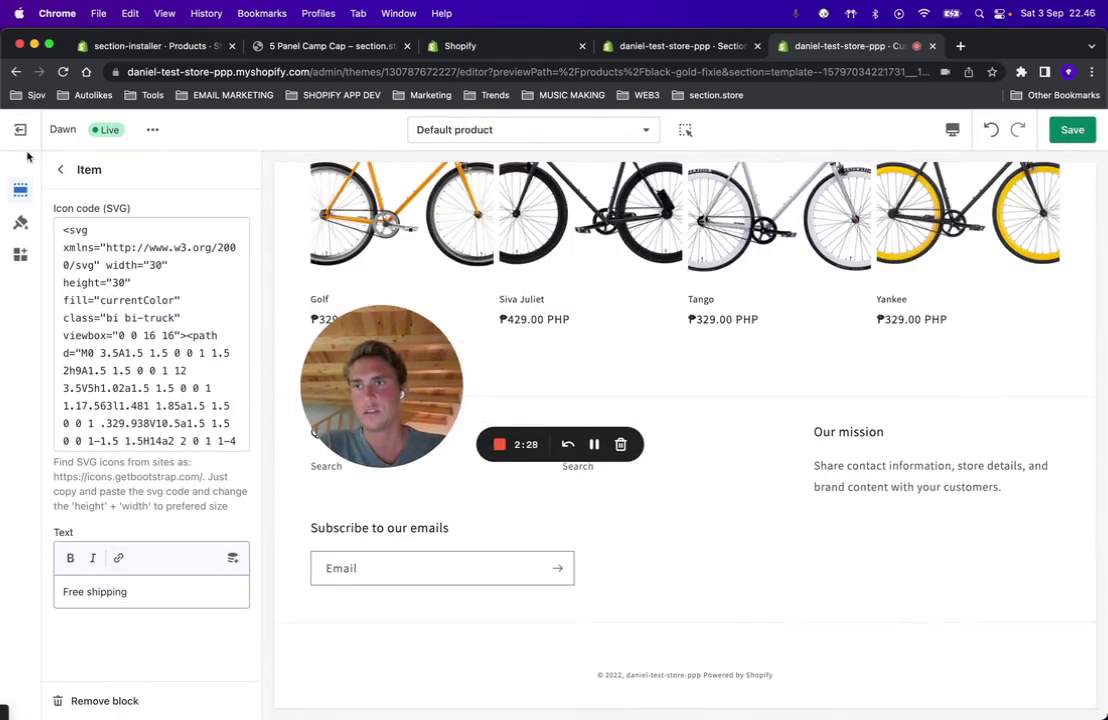
{"action": "left_click", "coordinate": [60, 169]}
{"action": "key", "text": "super+s"}
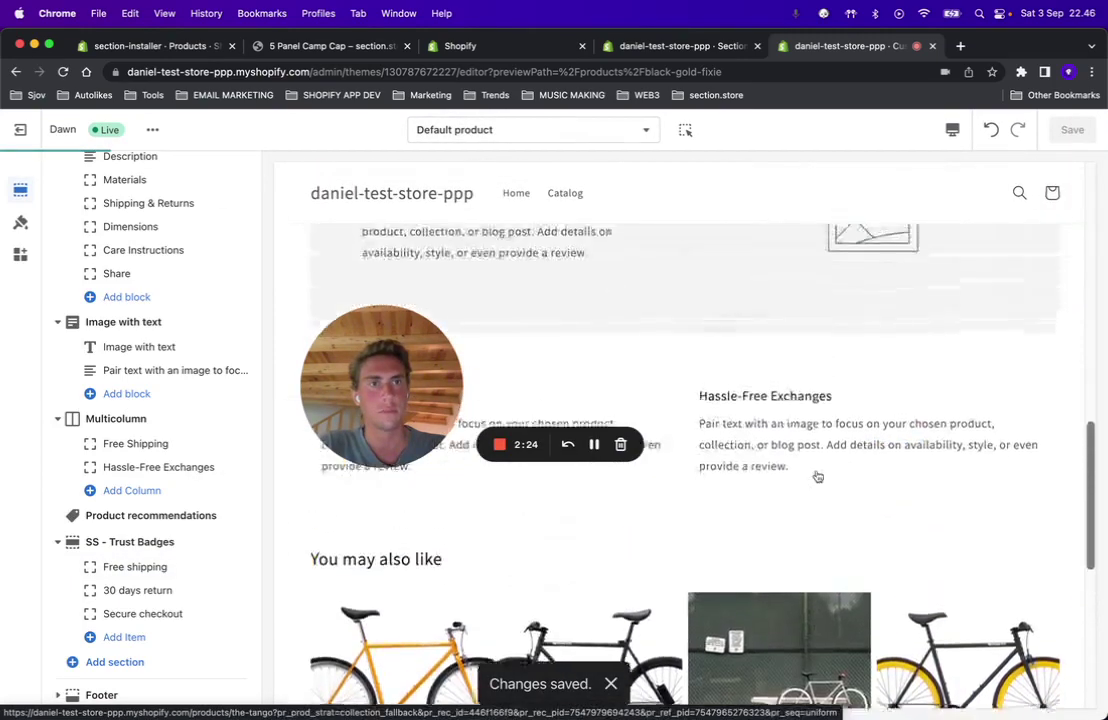
{"action": "scroll", "coordinate": [816, 476], "scroll_direction": "up", "scroll_amount": 10}
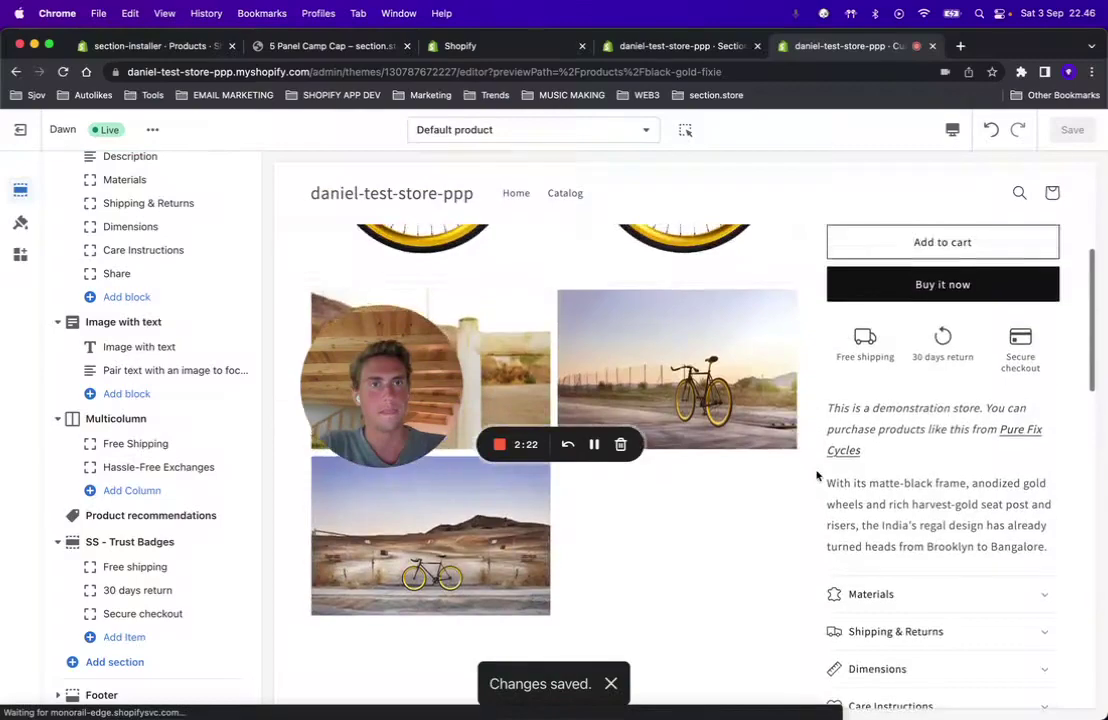
- Set the SS - Trust Badges text colour to pink #DAA0A0, save, and check the badges
{"action": "left_click", "coordinate": [116, 541]}
{"action": "scroll", "coordinate": [826, 317], "scroll_direction": "up", "scroll_amount": 5}
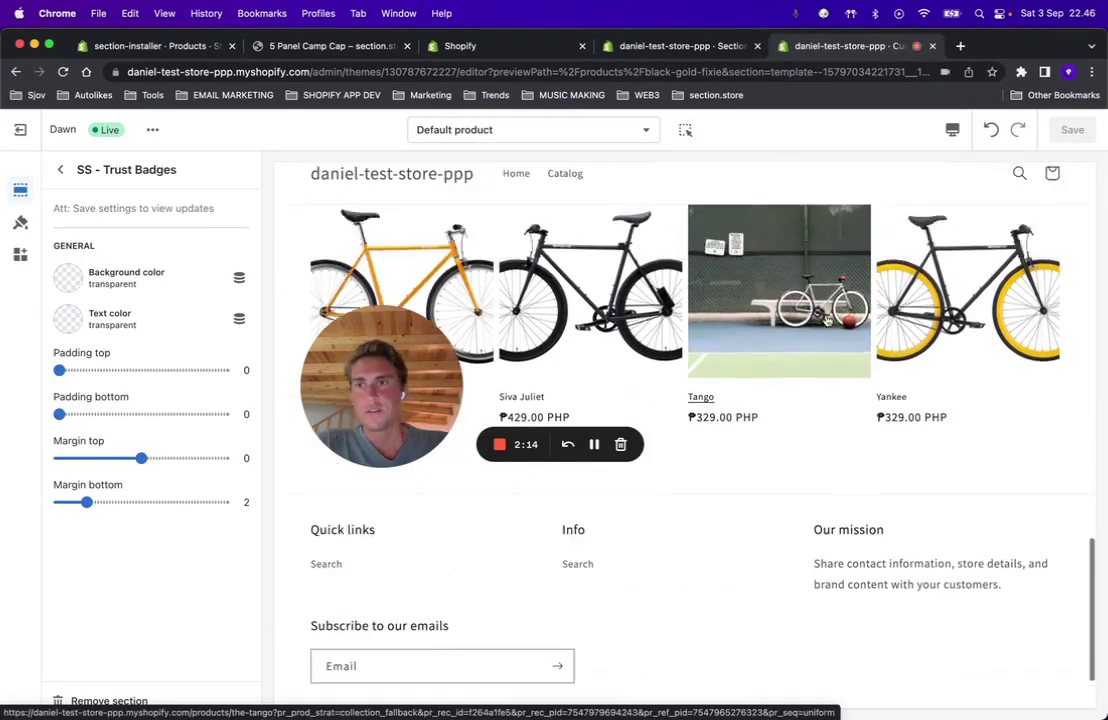
{"action": "scroll", "coordinate": [842, 307], "scroll_direction": "up", "scroll_amount": 10}
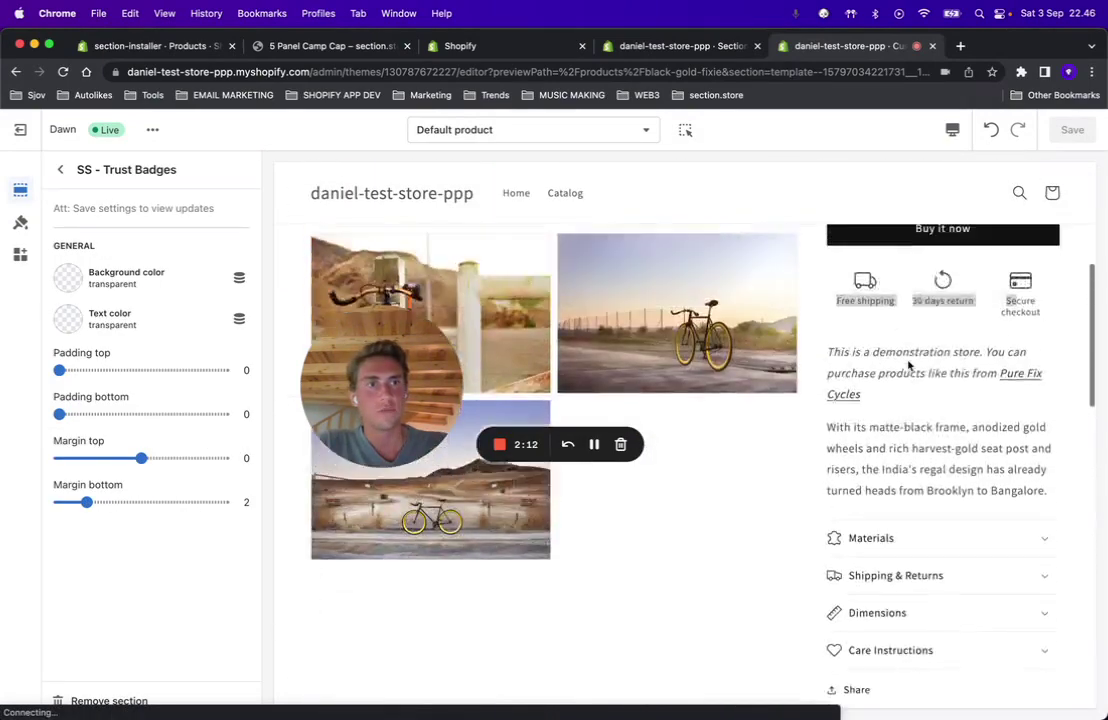
{"action": "left_click", "coordinate": [69, 283]}
{"action": "left_click", "coordinate": [68, 283]}
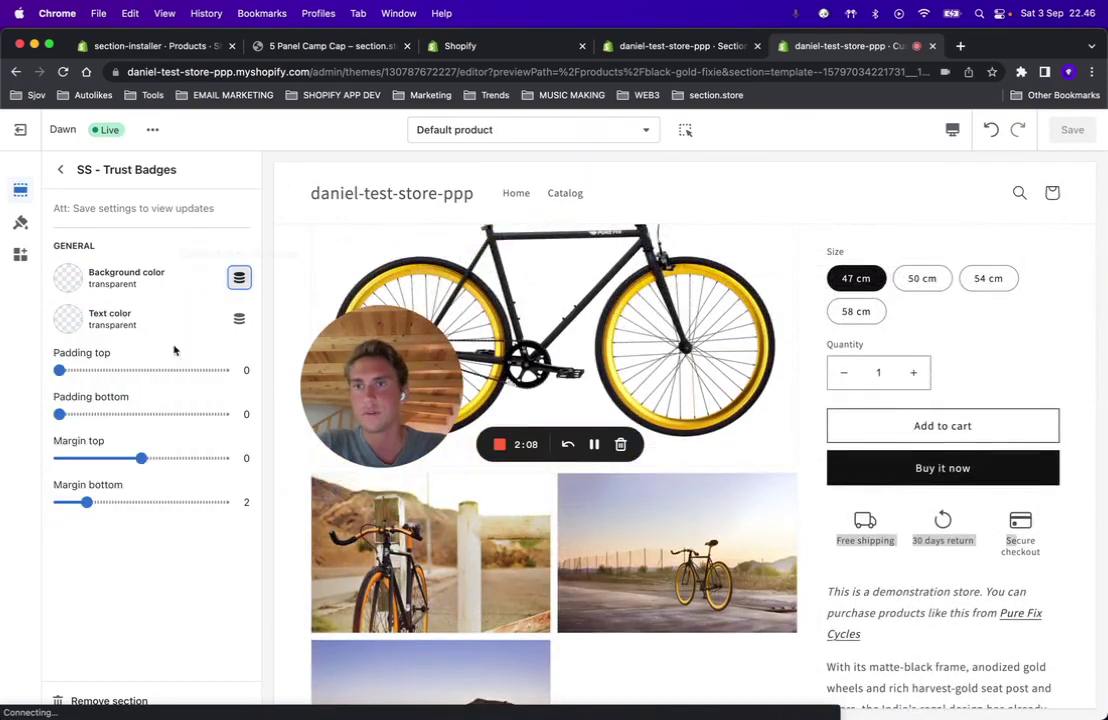
{"action": "left_click", "coordinate": [67, 322]}
{"action": "left_click_drag", "start_coordinate": [90, 384], "coordinate": [90, 359]}
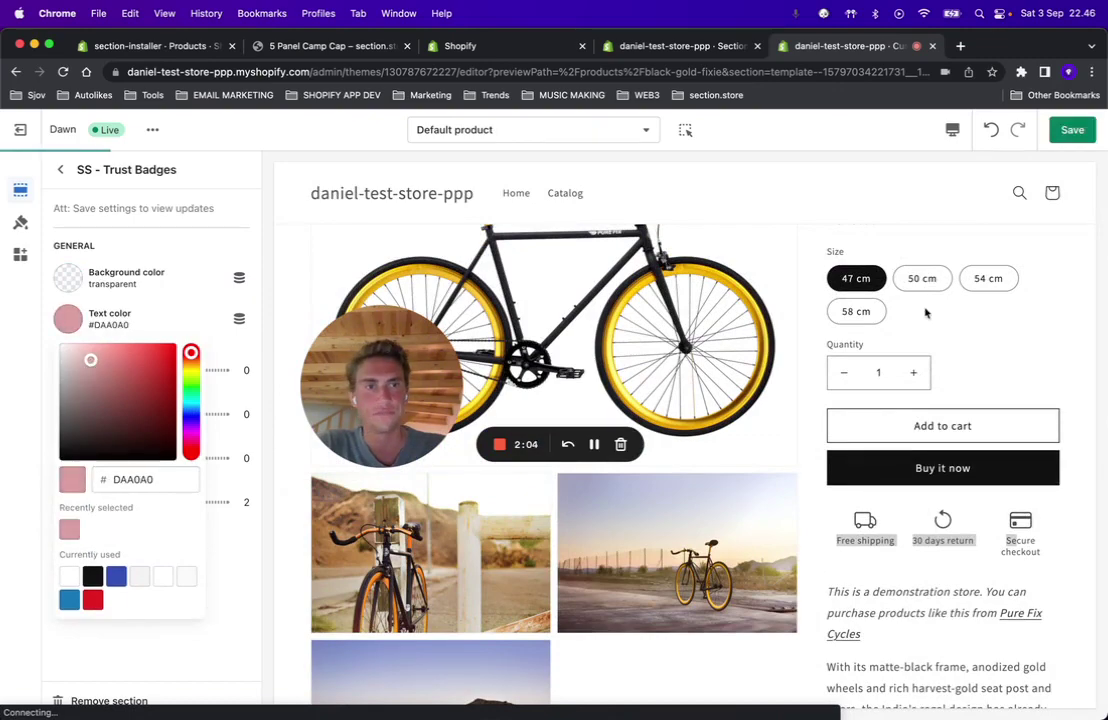
{"action": "scroll", "coordinate": [925, 313], "scroll_direction": "down", "scroll_amount": 15}
{"action": "key", "text": "super+s"}
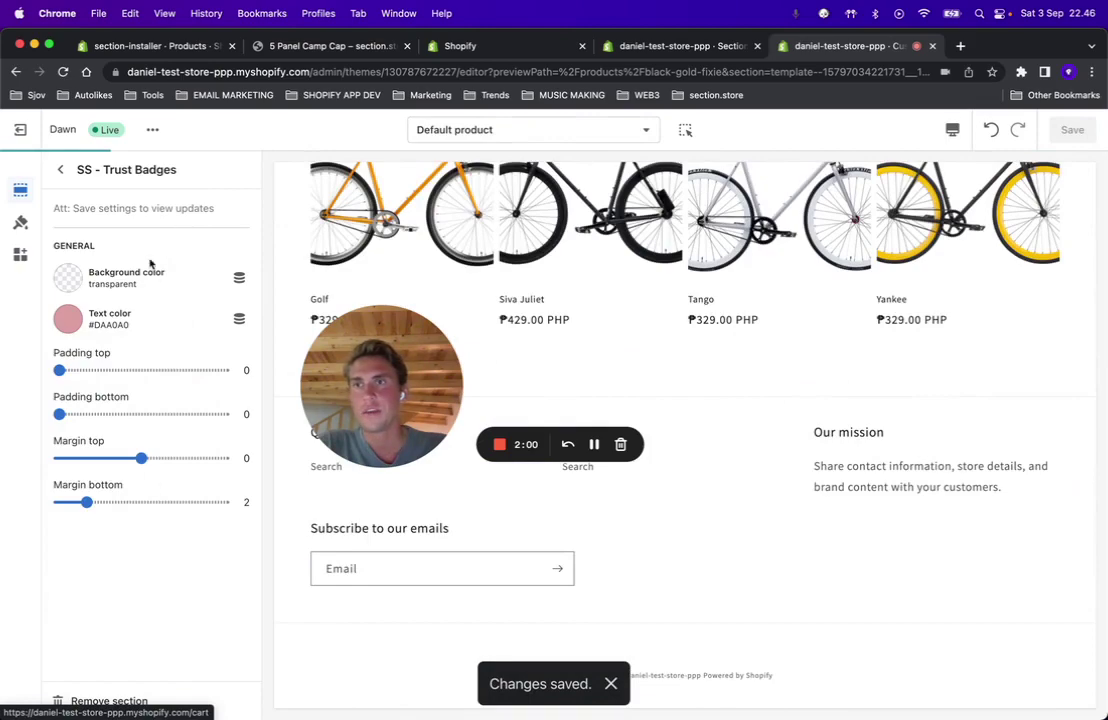
{"action": "scroll", "coordinate": [715, 341], "scroll_direction": "up", "scroll_amount": 10}
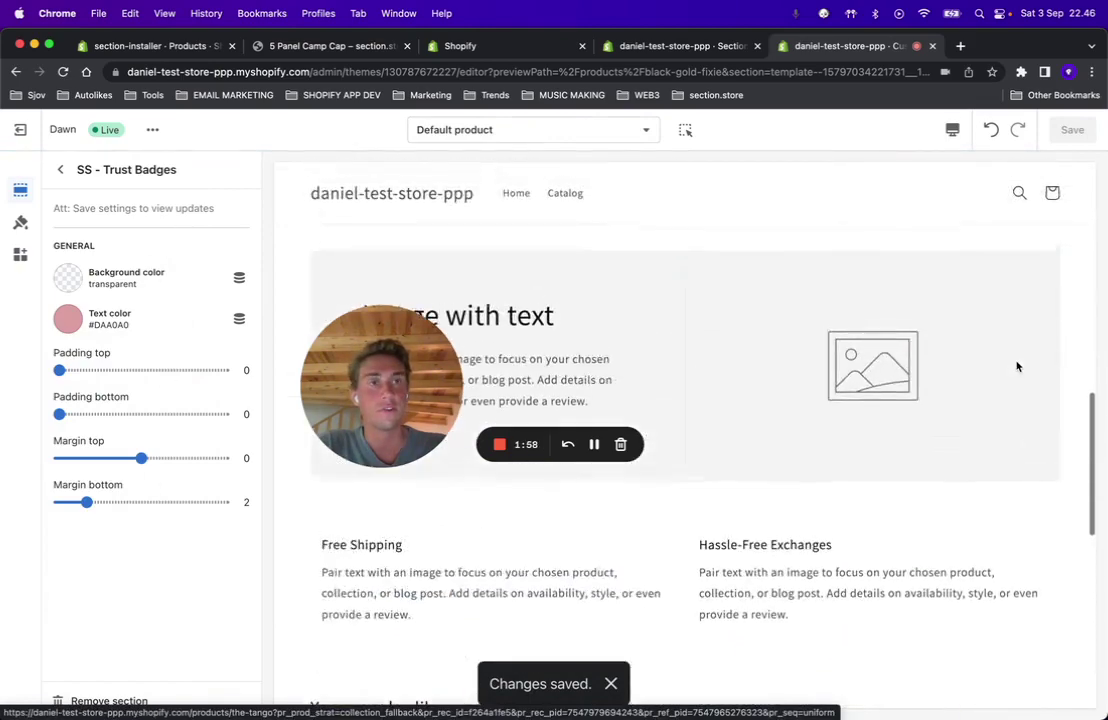
{"action": "scroll", "coordinate": [1017, 366], "scroll_direction": "up", "scroll_amount": 10}
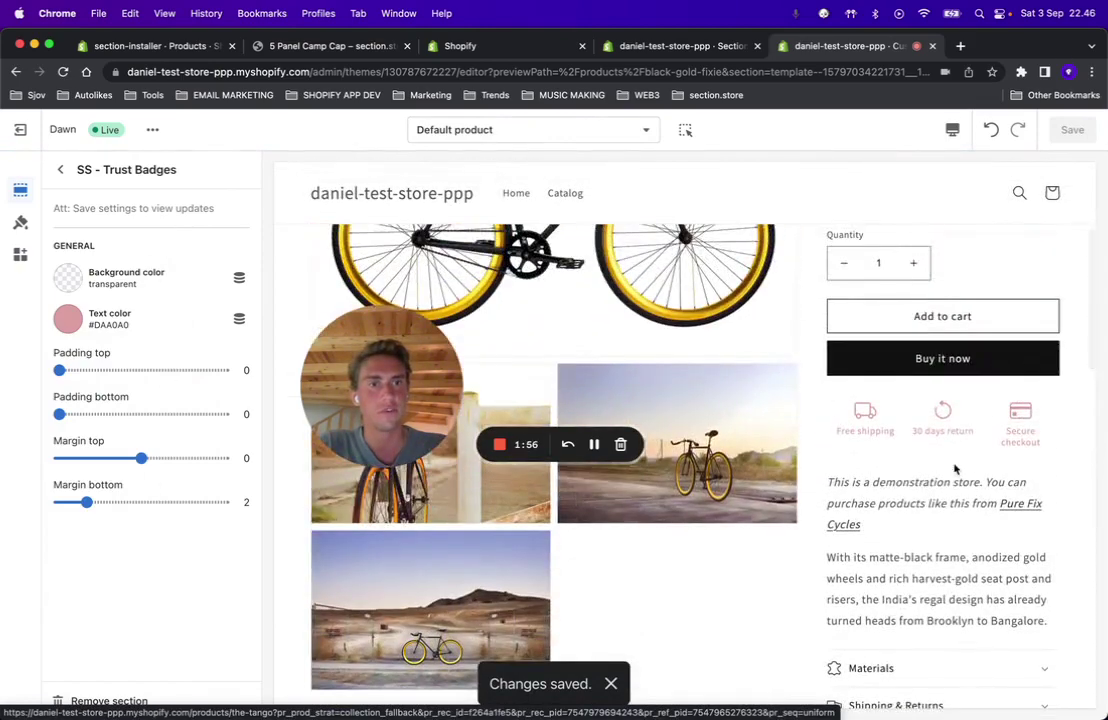
{"action": "left_click_drag", "start_coordinate": [911, 423], "coordinate": [1052, 441]}
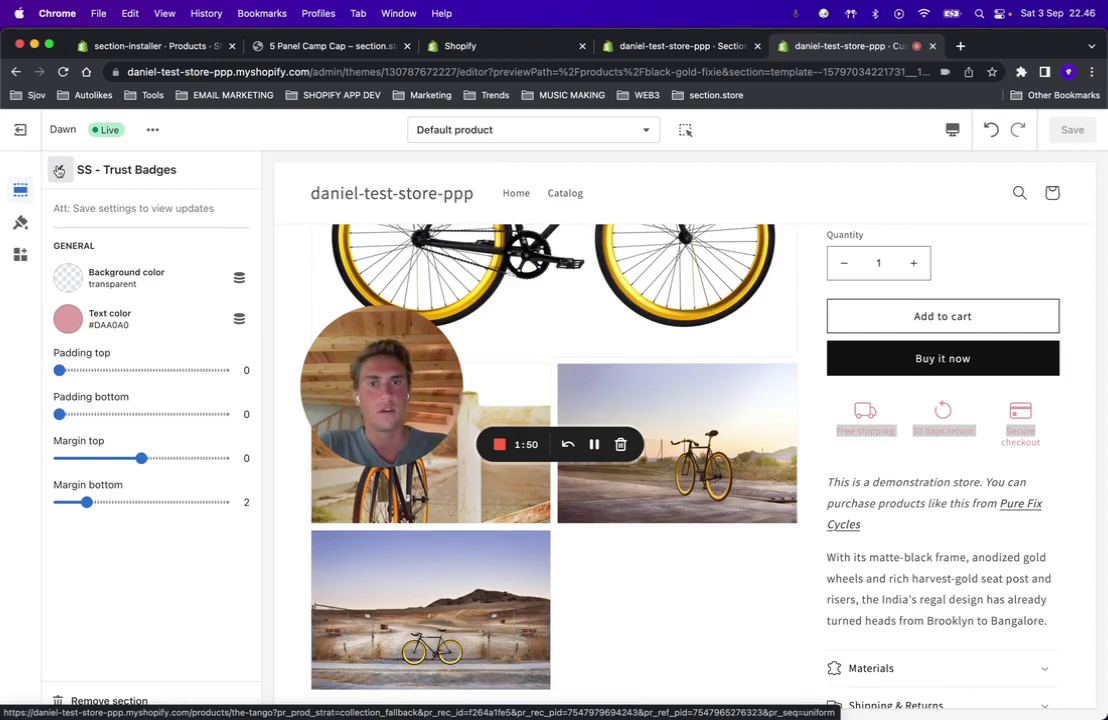
- Rename the Secure checkout badge to 'Secure payment' and save
{"action": "left_click", "coordinate": [59, 172]}
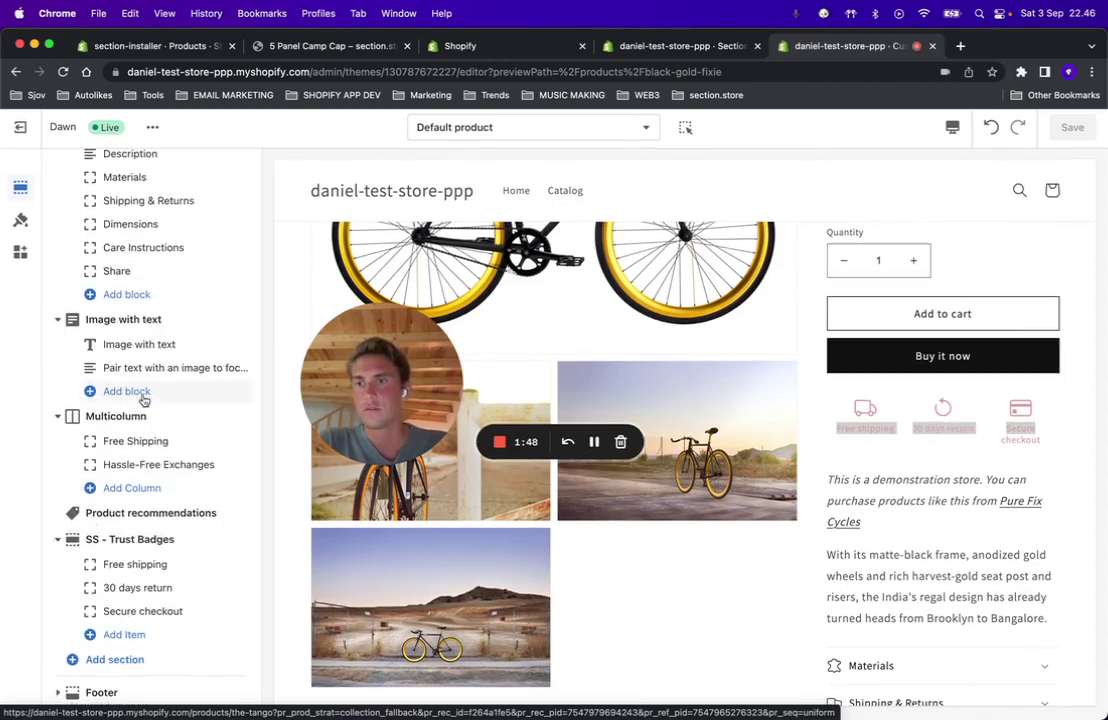
{"action": "left_click", "coordinate": [206, 642]}
{"action": "left_click", "coordinate": [180, 613]}
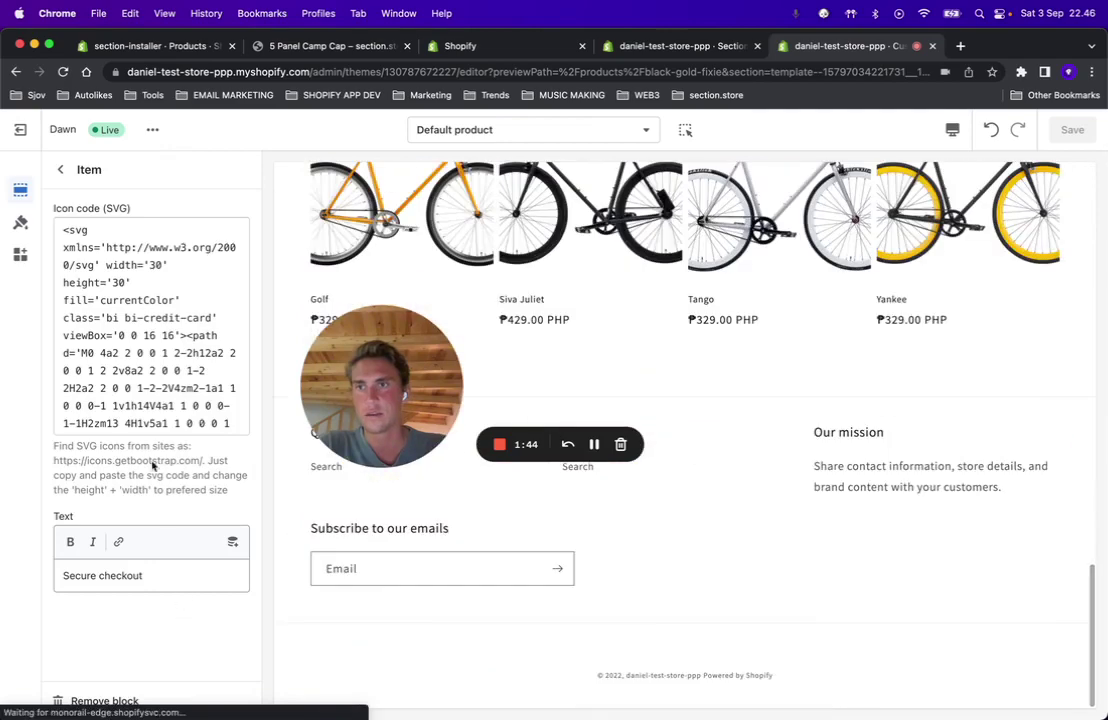
{"action": "scroll", "coordinate": [113, 398], "scroll_direction": "down", "scroll_amount": 3}
{"action": "scroll", "coordinate": [113, 398], "scroll_direction": "down", "scroll_amount": 2}
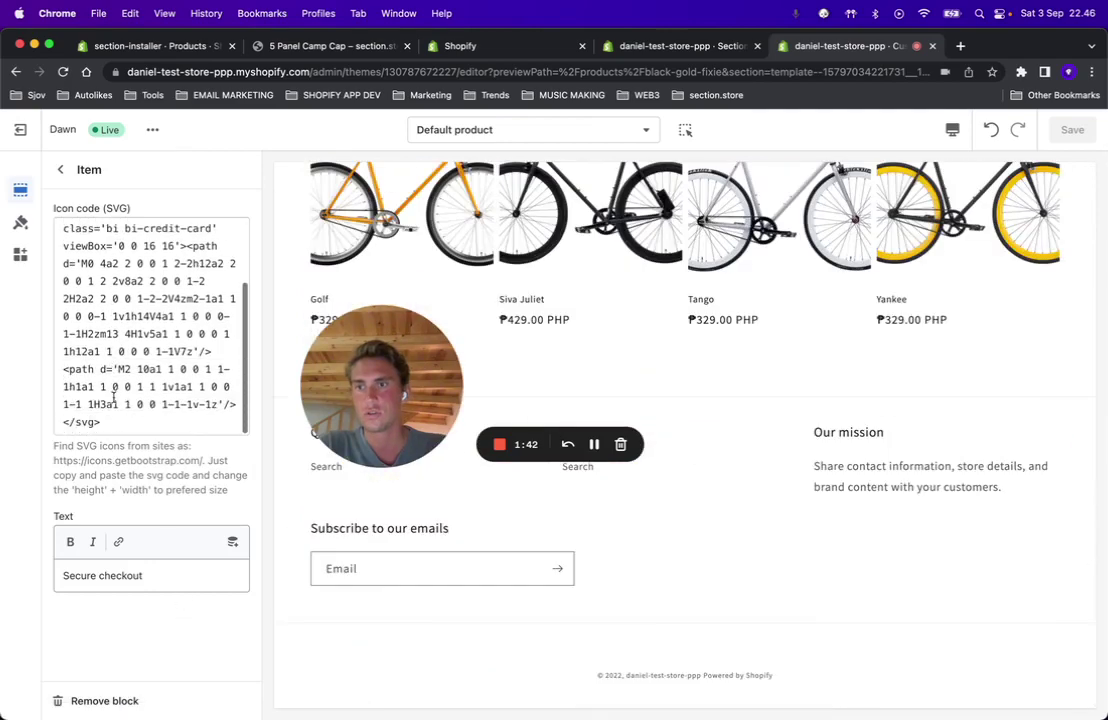
{"action": "left_click_drag", "start_coordinate": [151, 578], "coordinate": [109, 577]}
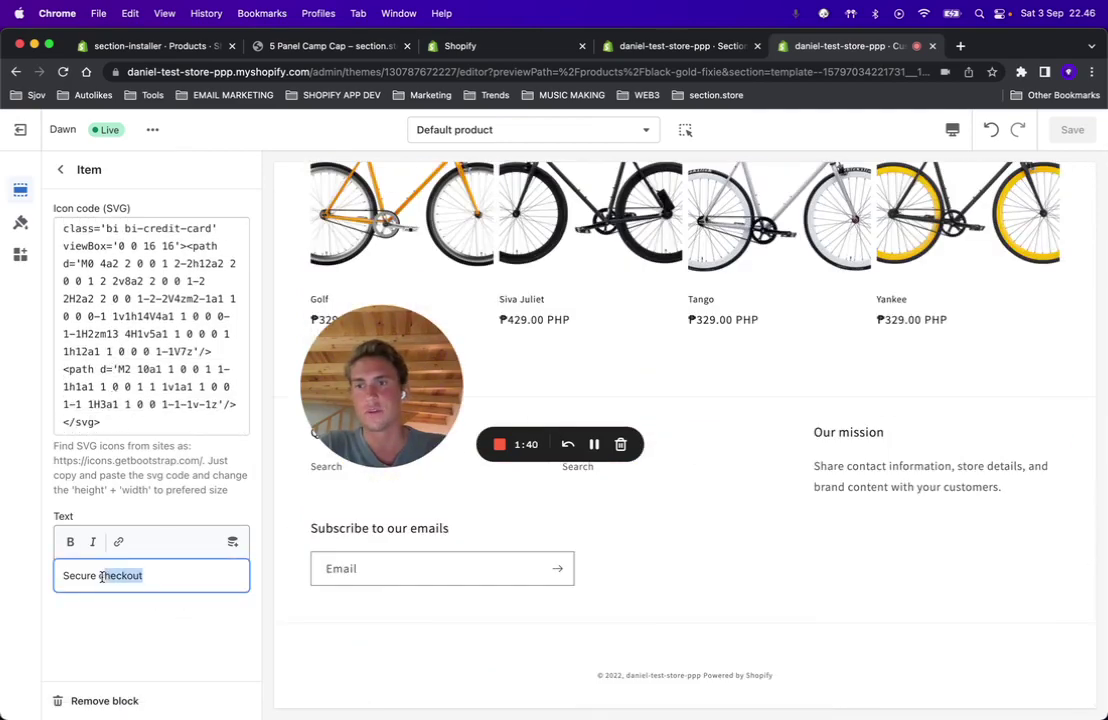
{"action": "key", "text": "BackSpace"}
{"action": "key", "text": "BackSpace"}
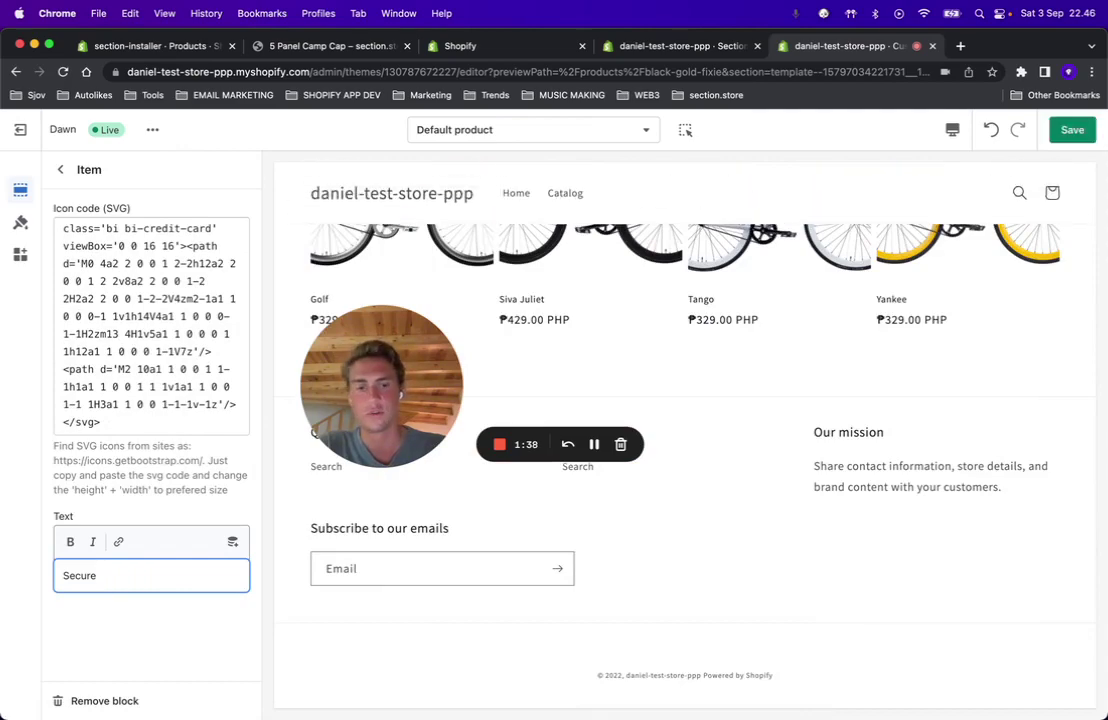
{"action": "type", "text": "paymen"}
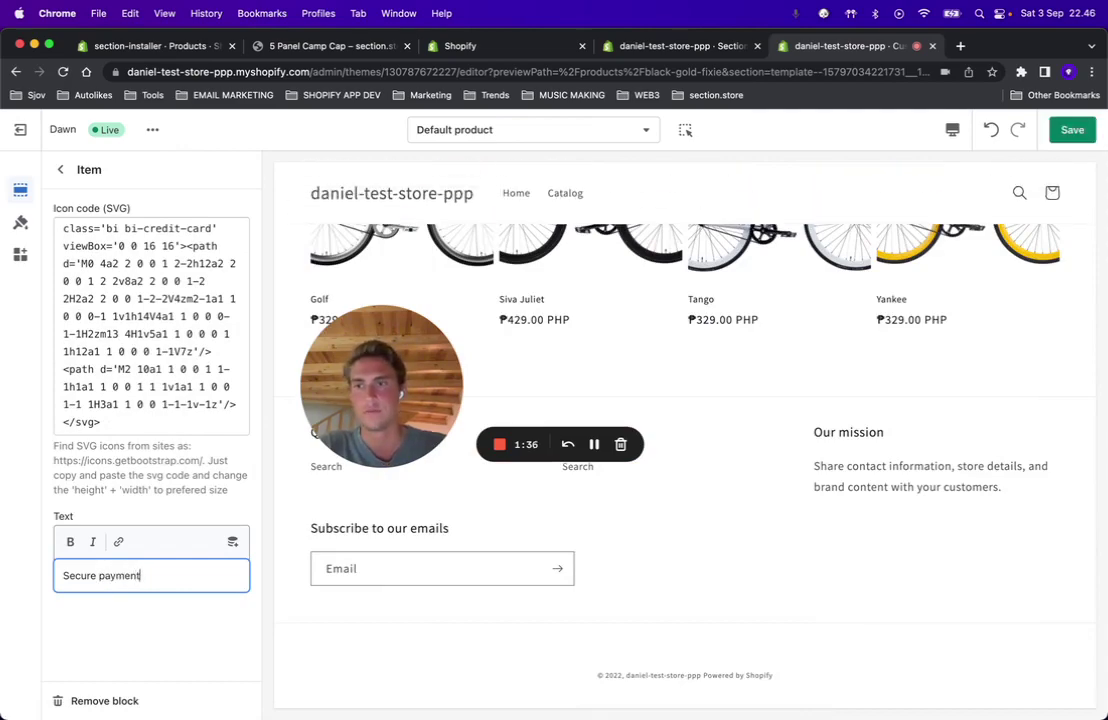
{"action": "type", "text": "t"}
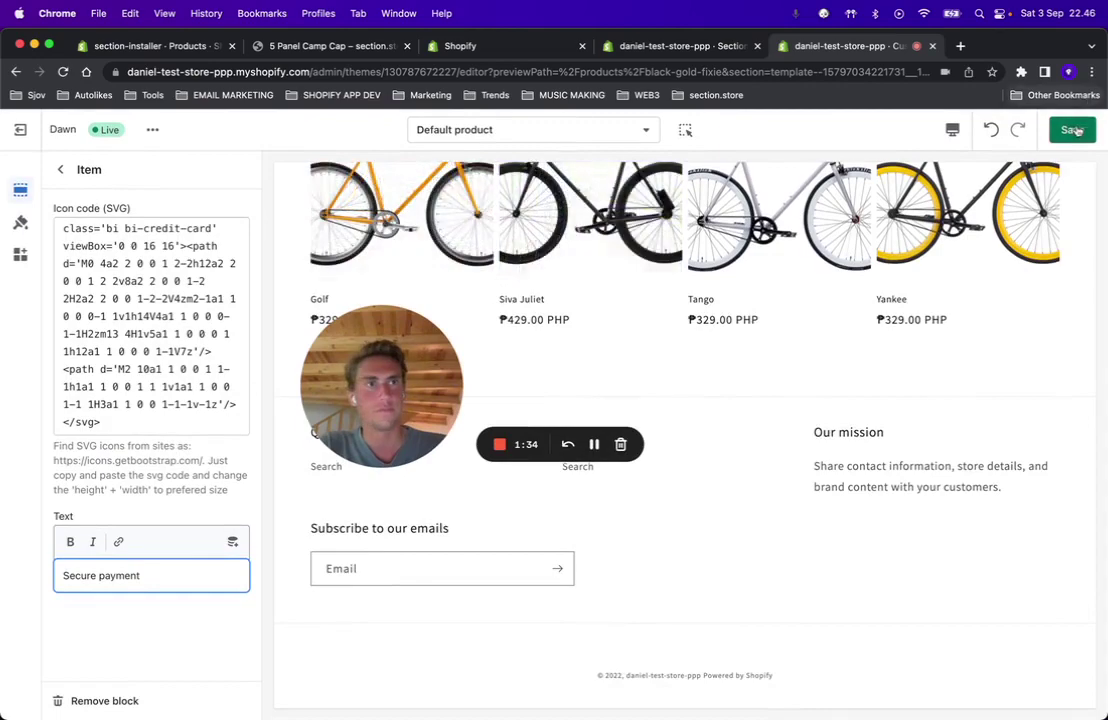
{"action": "left_click", "coordinate": [1070, 130]}
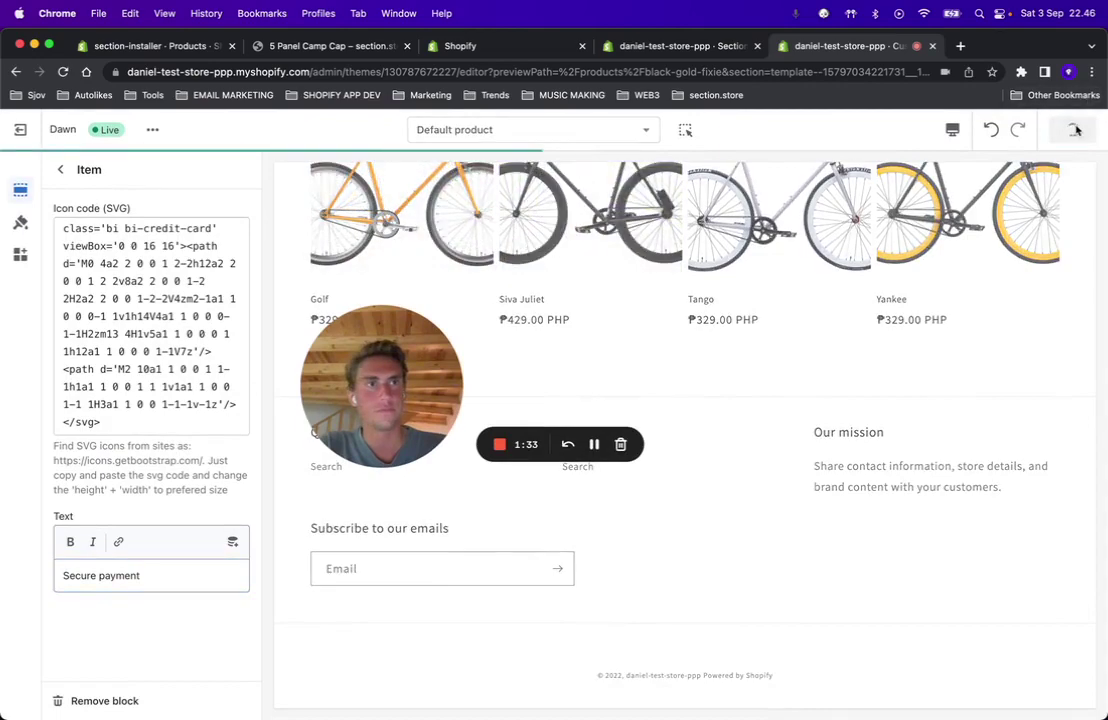
- Select the third badge's SVG icon code and paste over it
{"action": "left_click", "coordinate": [791, 277]}
{"action": "scroll", "coordinate": [840, 423], "scroll_direction": "up", "scroll_amount": 10}
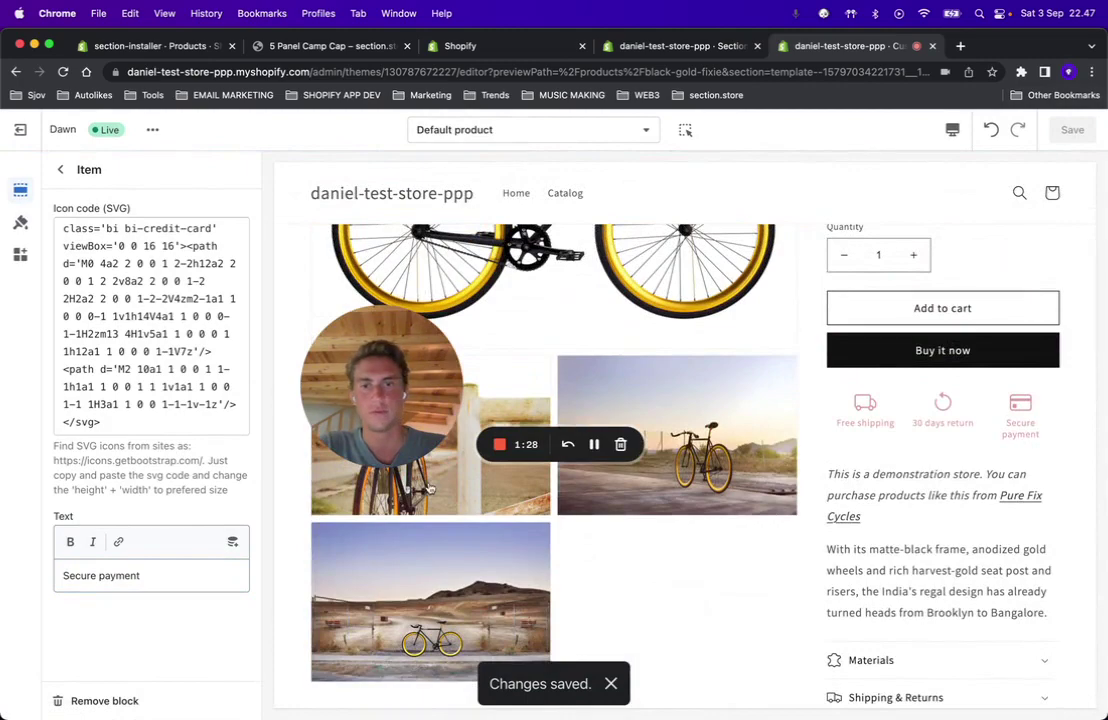
{"action": "scroll", "coordinate": [207, 304], "scroll_direction": "up", "scroll_amount": 3}
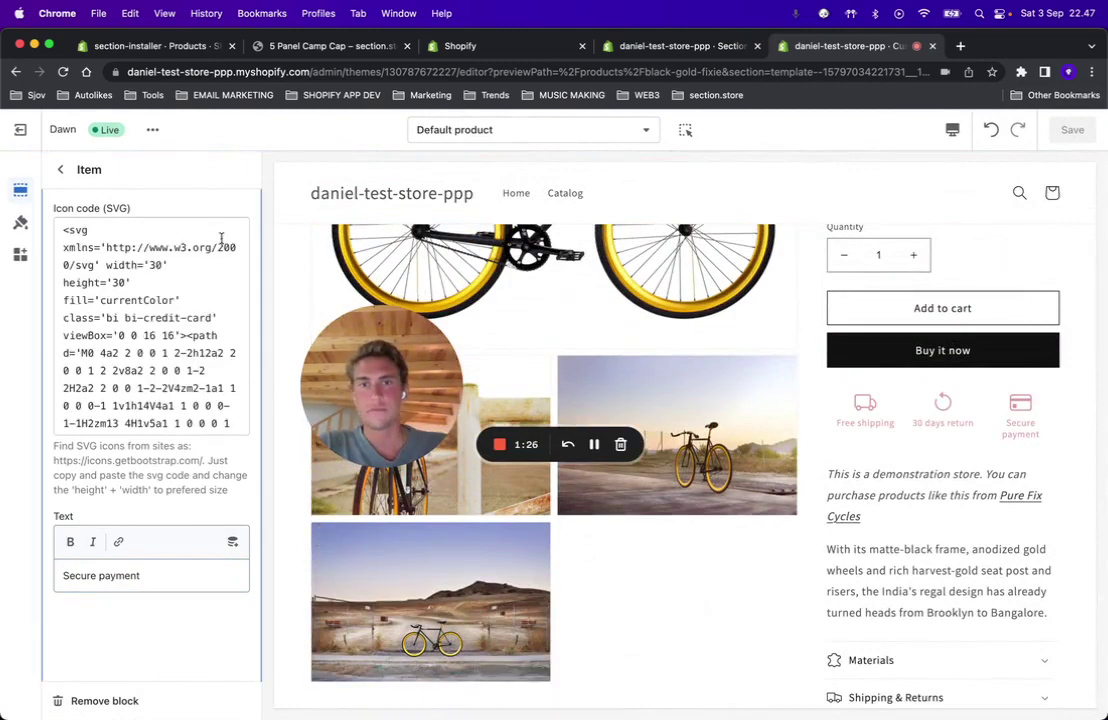
{"action": "left_click_drag", "start_coordinate": [63, 230], "coordinate": [150, 436]}
{"action": "left_click_drag", "start_coordinate": [161, 369], "coordinate": [153, 414]}
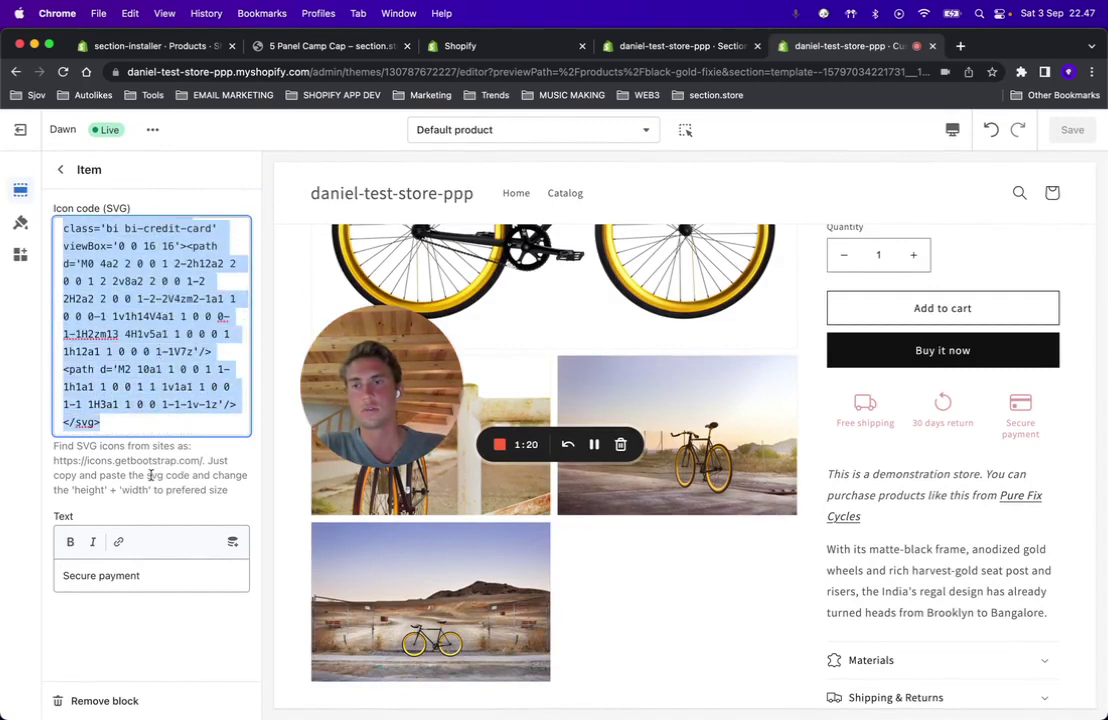
{"action": "key", "text": "super+v"}
- Open icons.getbootstrap.com in a new browser tab
{"action": "key", "text": "super+t"}
{"action": "type", "text": "icons.getbootstrap.com"}
{"action": "key", "text": "Return"}
- Filter the Bootstrap icons for 'people' and open the people icon
{"action": "scroll", "coordinate": [687, 327], "scroll_direction": "down", "scroll_amount": 5}
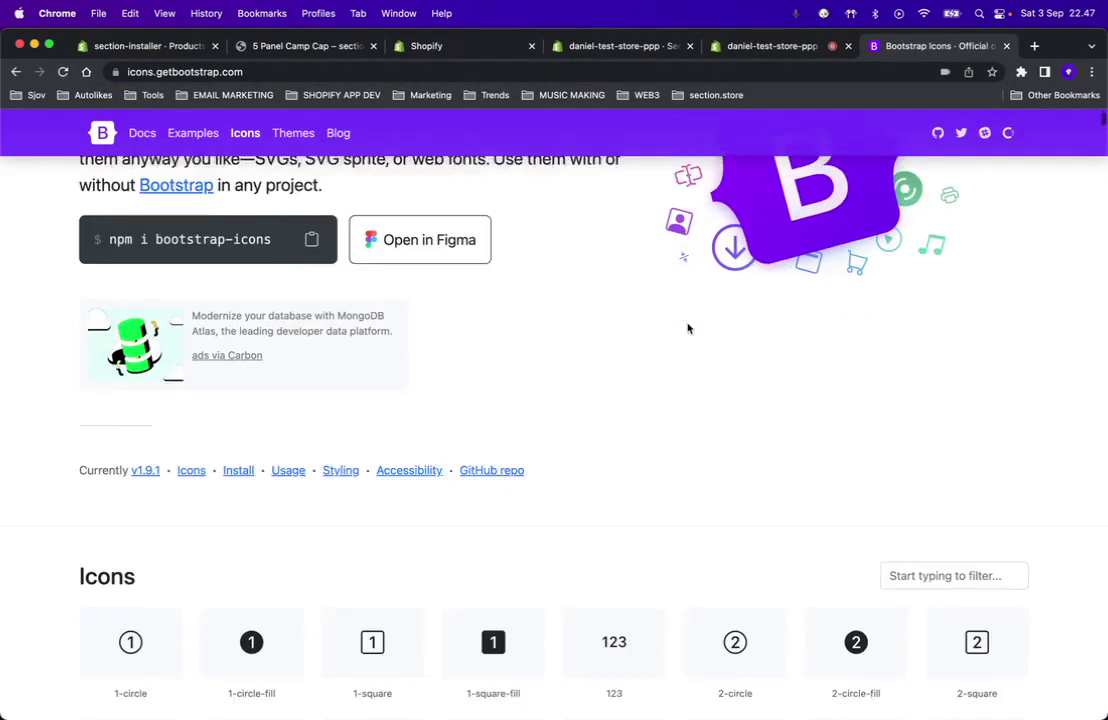
{"action": "scroll", "coordinate": [914, 343], "scroll_direction": "down", "scroll_amount": 2}
{"action": "left_click", "coordinate": [922, 279]}
{"action": "type", "text": "poepl"}
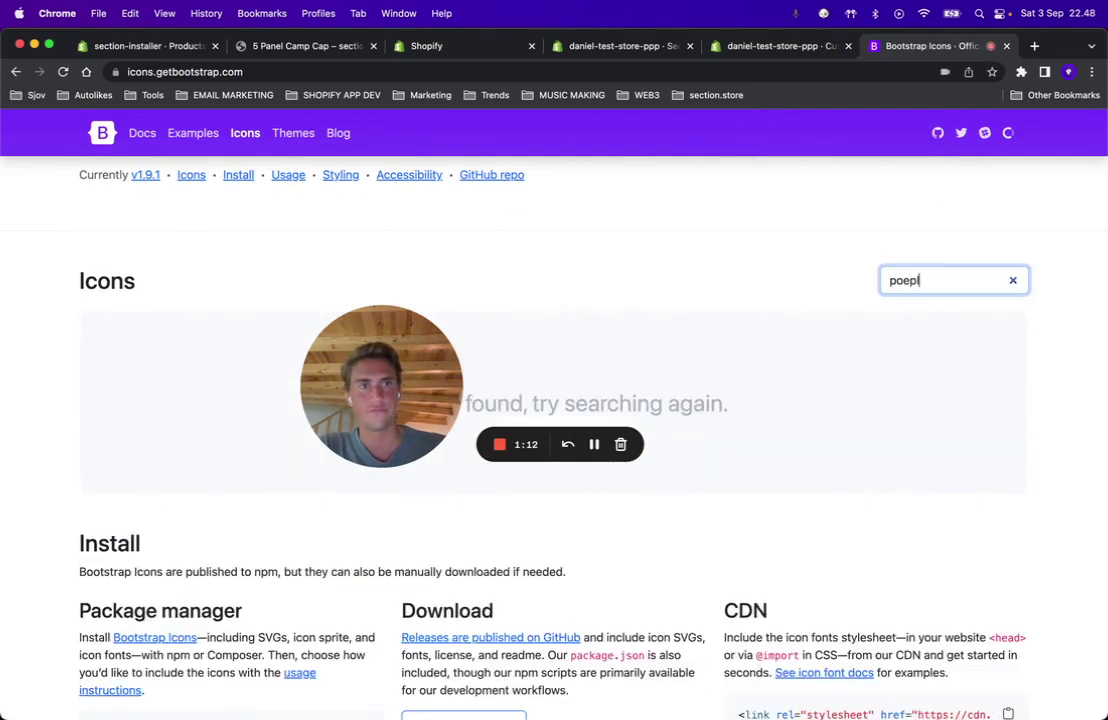
{"action": "key", "text": "BackSpace"}
{"action": "key", "text": "BackSpace"}
{"action": "type", "text": "eopl"}
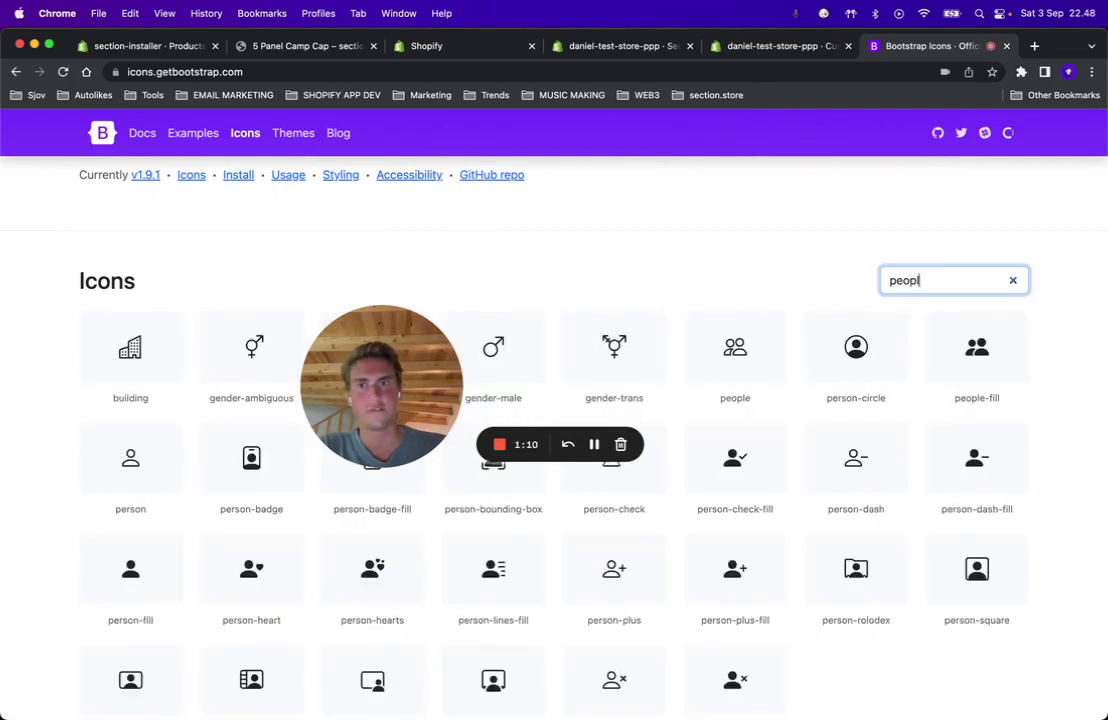
{"action": "left_click", "coordinate": [745, 358]}
- Copy the people icon's SVG HTML and return to the Shopify theme editor
{"action": "scroll", "coordinate": [793, 252], "scroll_direction": "down", "scroll_amount": 3}
{"action": "scroll", "coordinate": [793, 252], "scroll_direction": "down", "scroll_amount": 2}
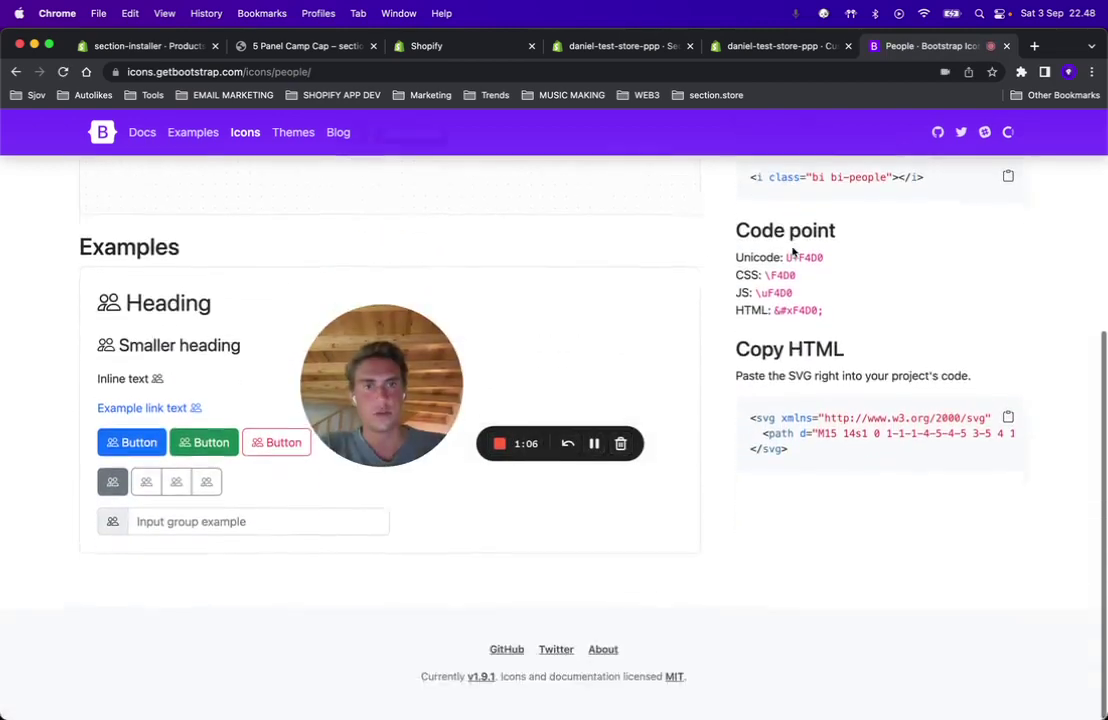
{"action": "left_click_drag", "start_coordinate": [743, 347], "coordinate": [823, 350]}
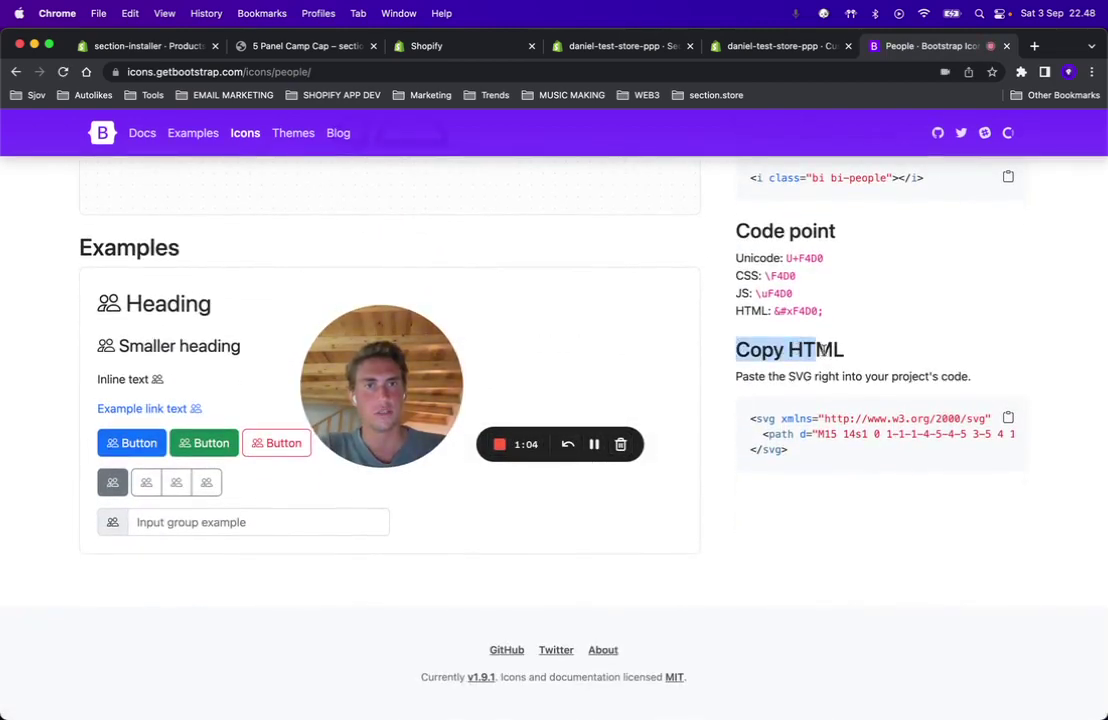
{"action": "left_click", "coordinate": [1008, 420]}
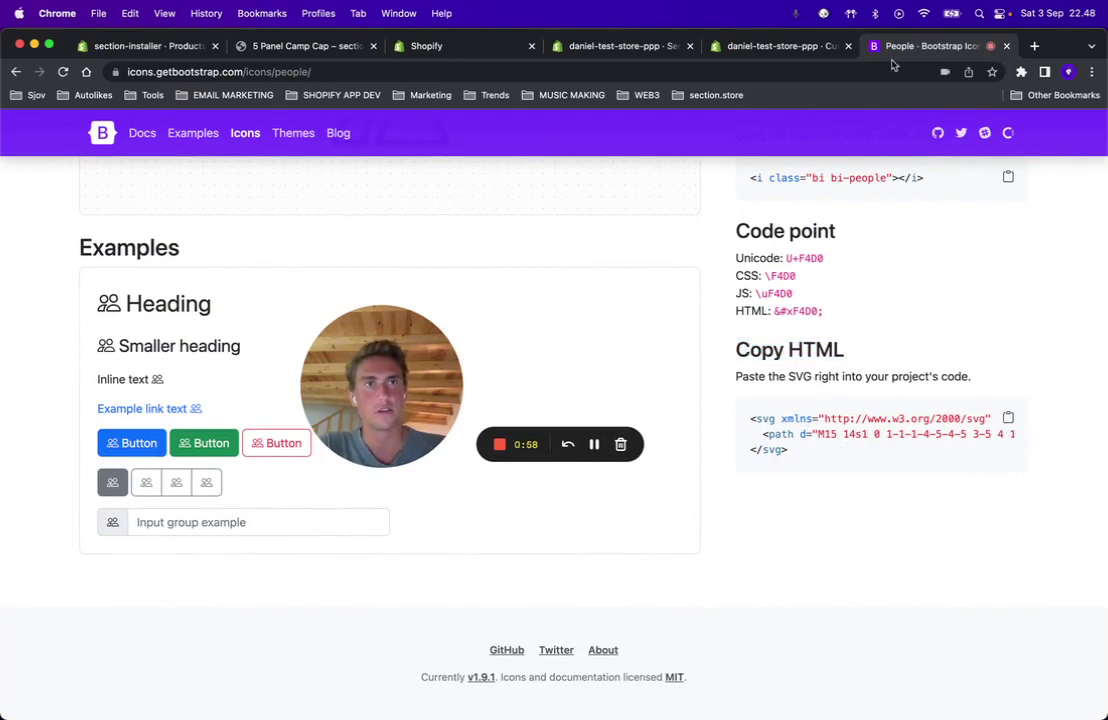
{"action": "left_click", "coordinate": [762, 46]}
{"action": "scroll", "coordinate": [123, 312], "scroll_direction": "up", "scroll_amount": 3}
- Replace the third badge's icon code with the people SVG, sized 30 by 30
{"action": "left_click", "coordinate": [62, 229]}
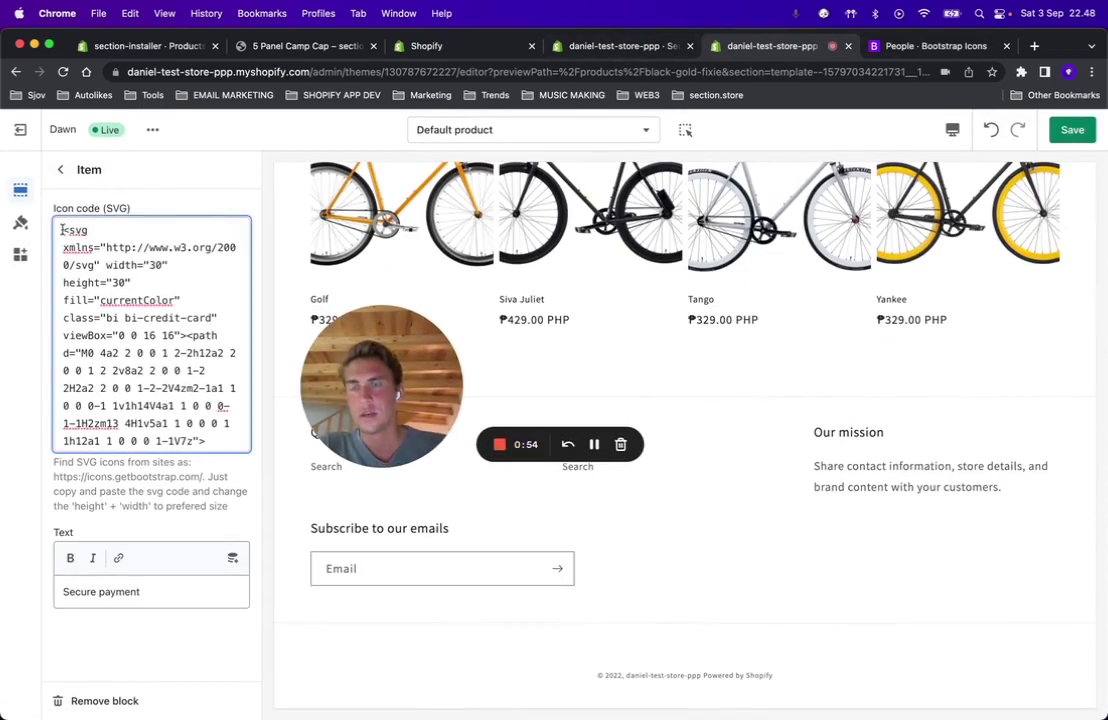
{"action": "key", "text": "super+a"}
{"action": "key", "text": "BackSpace"}
{"action": "key", "text": "super+v"}
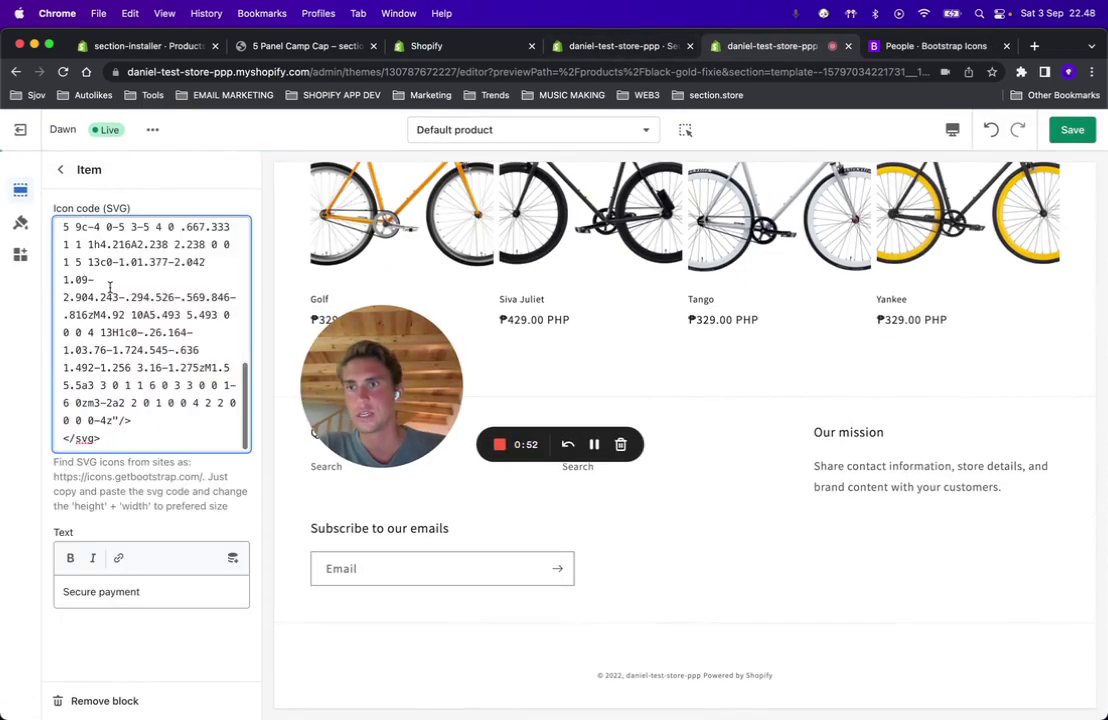
{"action": "scroll", "coordinate": [114, 336], "scroll_direction": "up", "scroll_amount": 5}
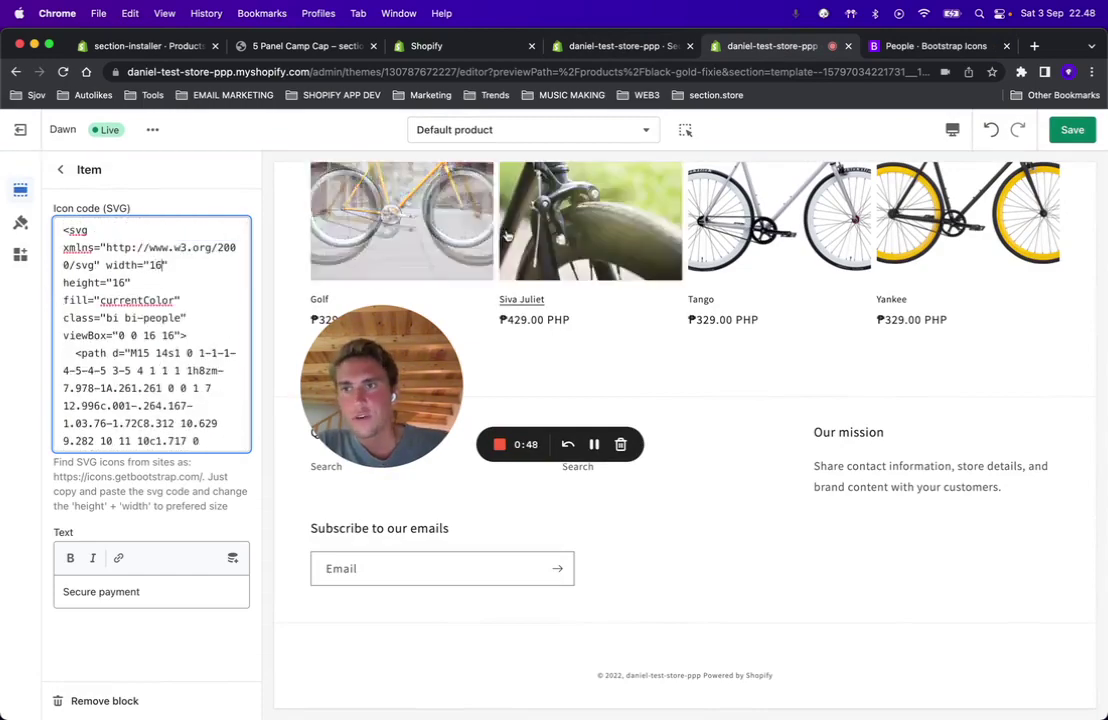
{"action": "scroll", "coordinate": [359, 279], "scroll_direction": "up", "scroll_amount": 15}
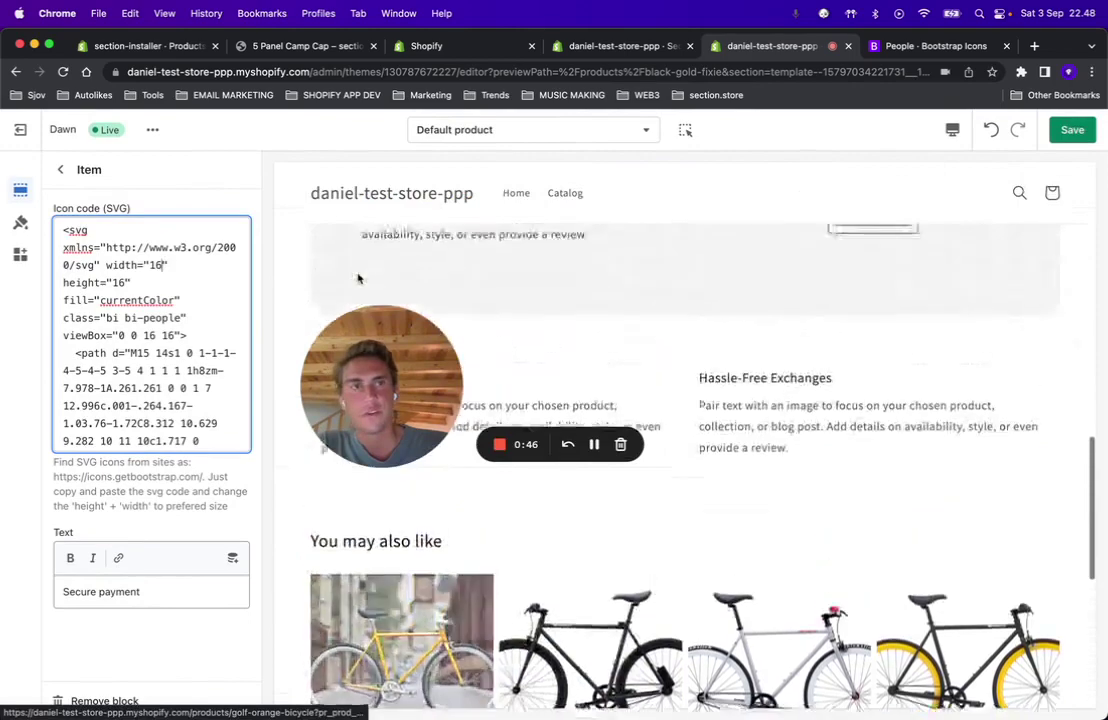
{"action": "key", "text": "BackSpace"}
{"action": "key", "text": "BackSpace"}
{"action": "type", "text": "30"}
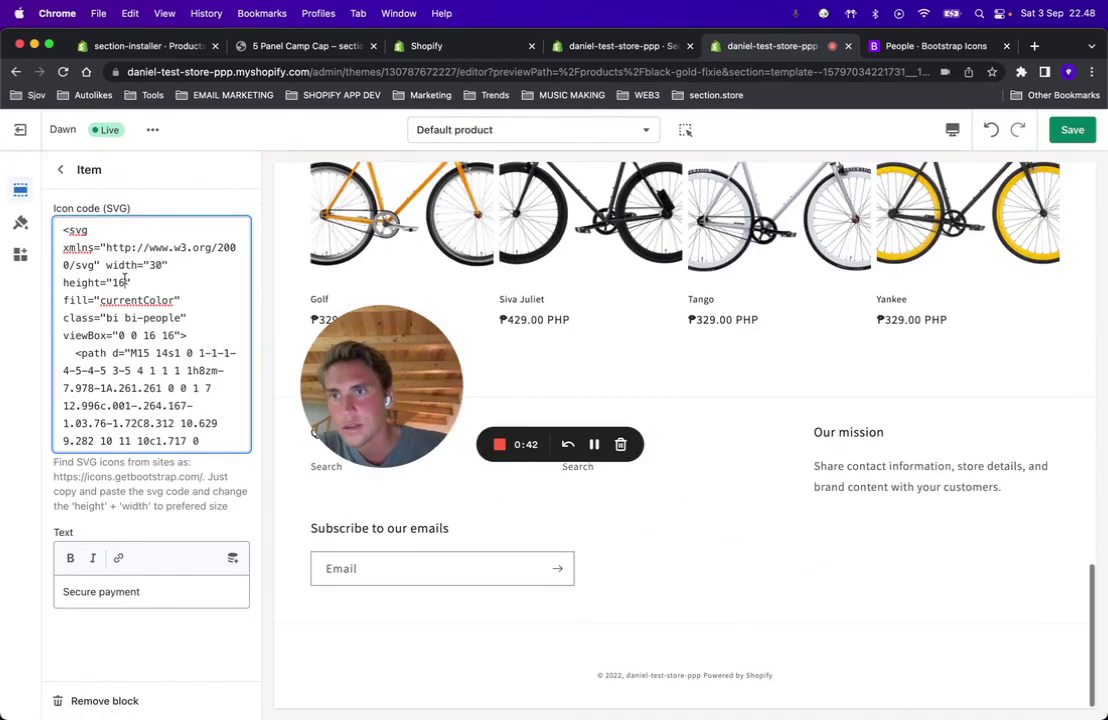
{"action": "left_click", "coordinate": [125, 283]}
{"action": "key", "text": "BackSpace"}
{"action": "type", "text": "30"}
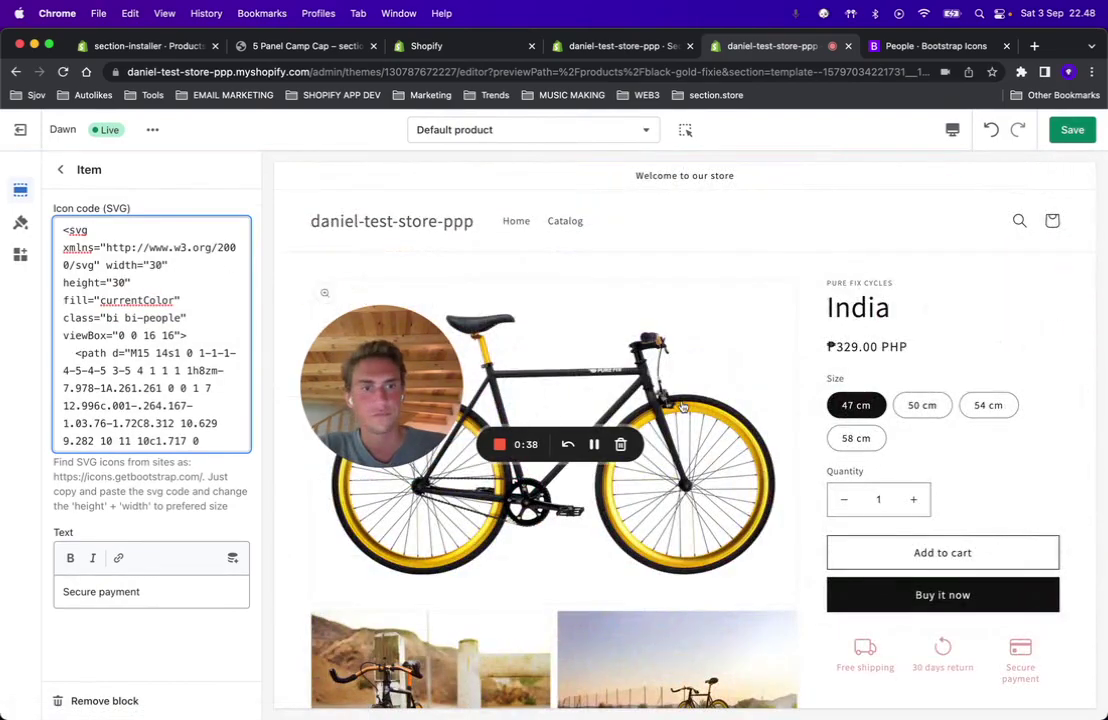
- Change the badge title from 'Secure payment' to 'Trusted by 1000+' and save
{"action": "left_click_drag", "start_coordinate": [176, 601], "coordinate": [60, 594]}
{"action": "key", "text": "BackSpace"}
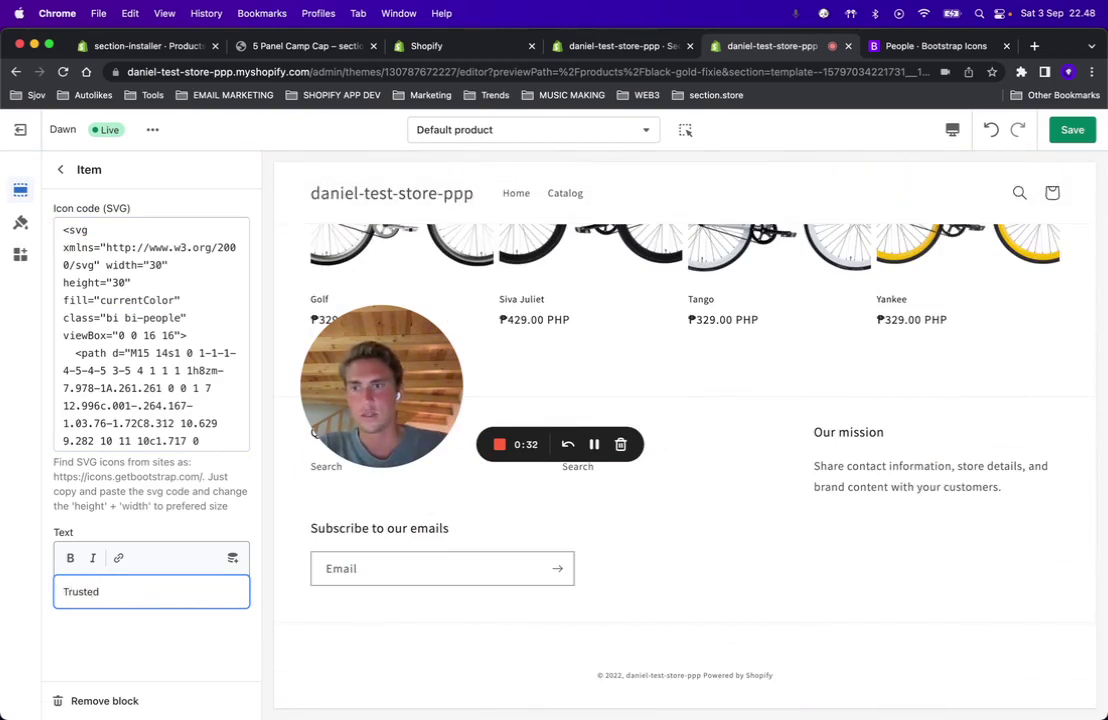
{"action": "type", "text": "Trusted by 1000+"}
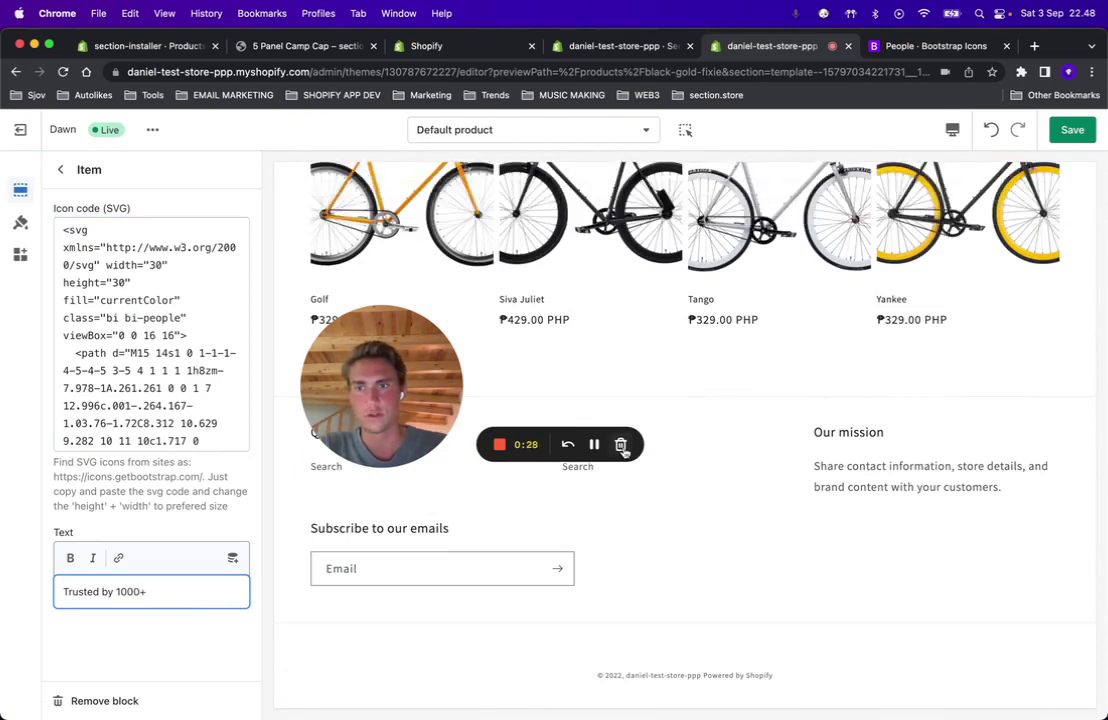
{"action": "left_click", "coordinate": [1072, 130]}
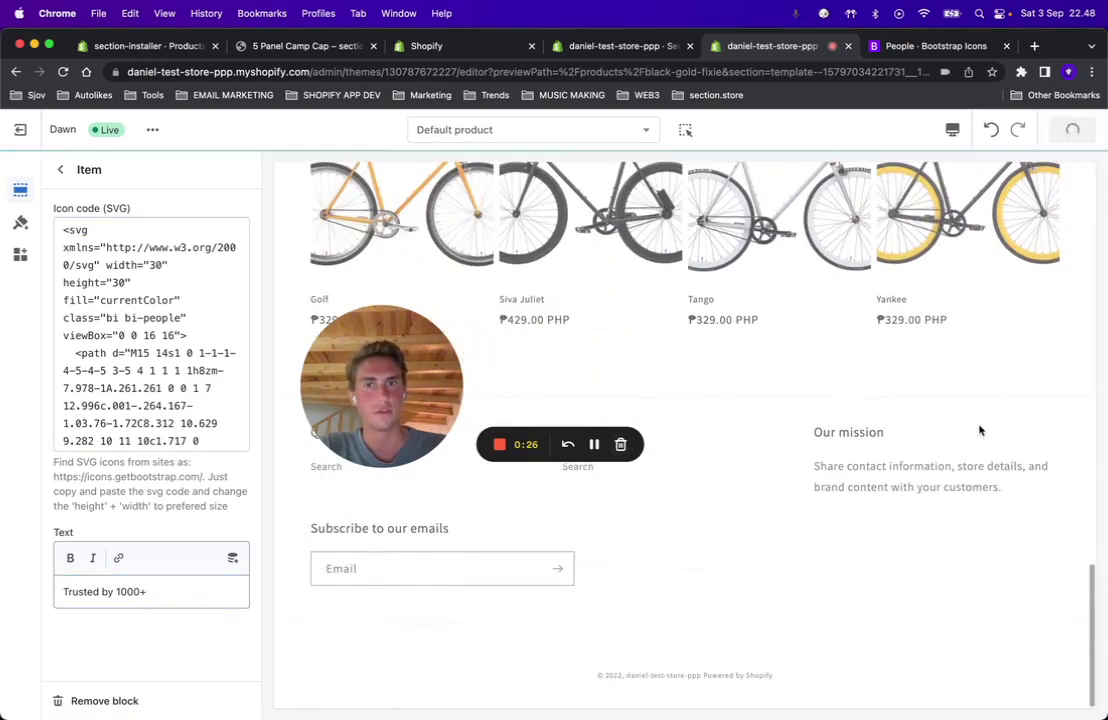